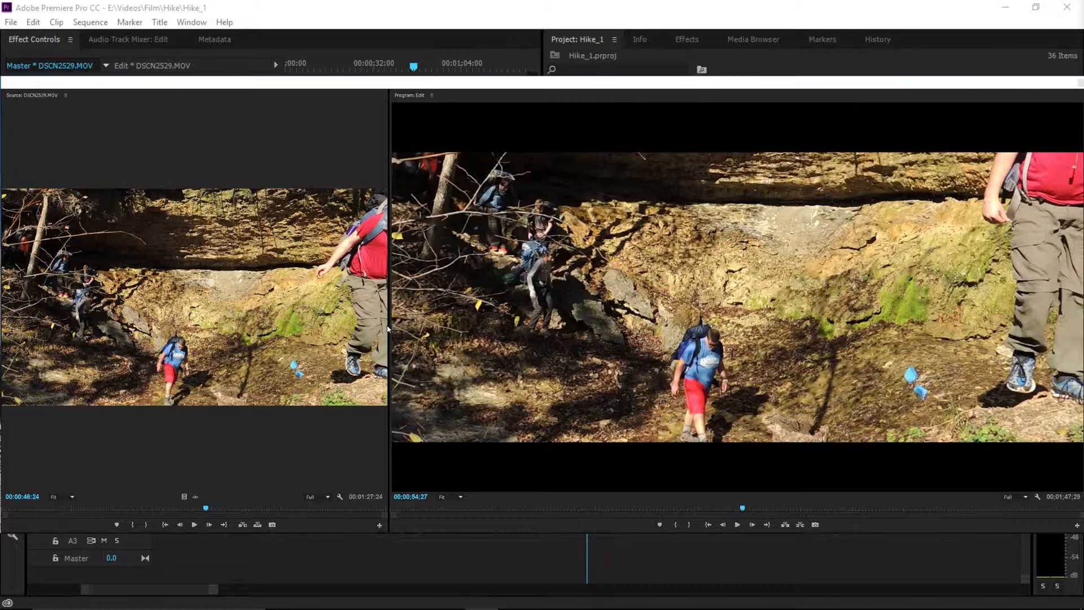
Resize the source and program monitors to equal widths and check the Magic Bullet Looks grade on the DSCN2529.MOV clip.
{"action": "left_click_drag", "start_coordinate": [388, 329], "coordinate": [545, 340]}
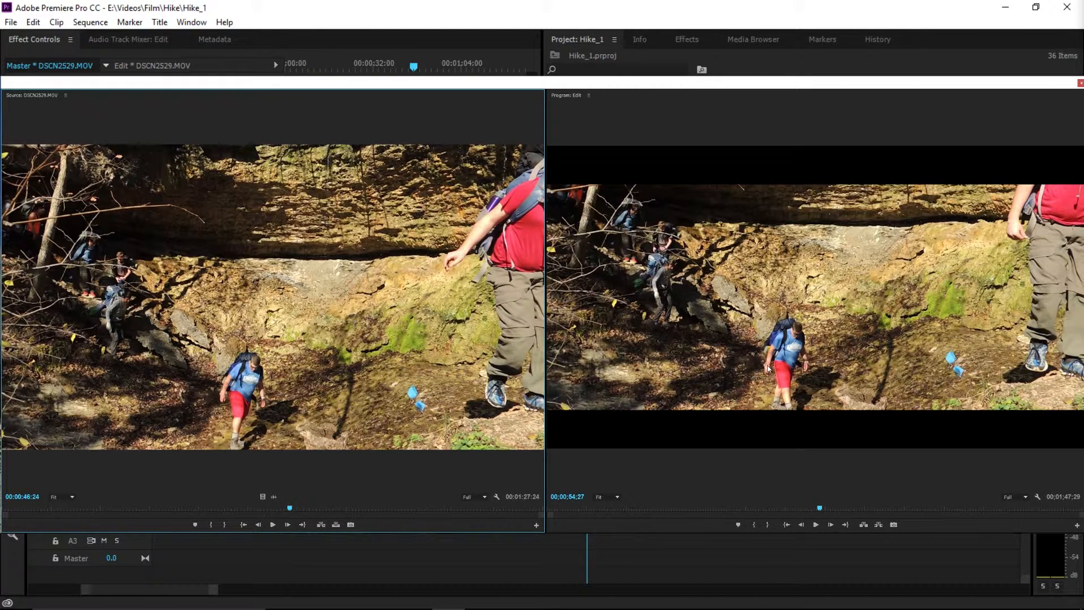
{"action": "key", "text": "shift+3"}
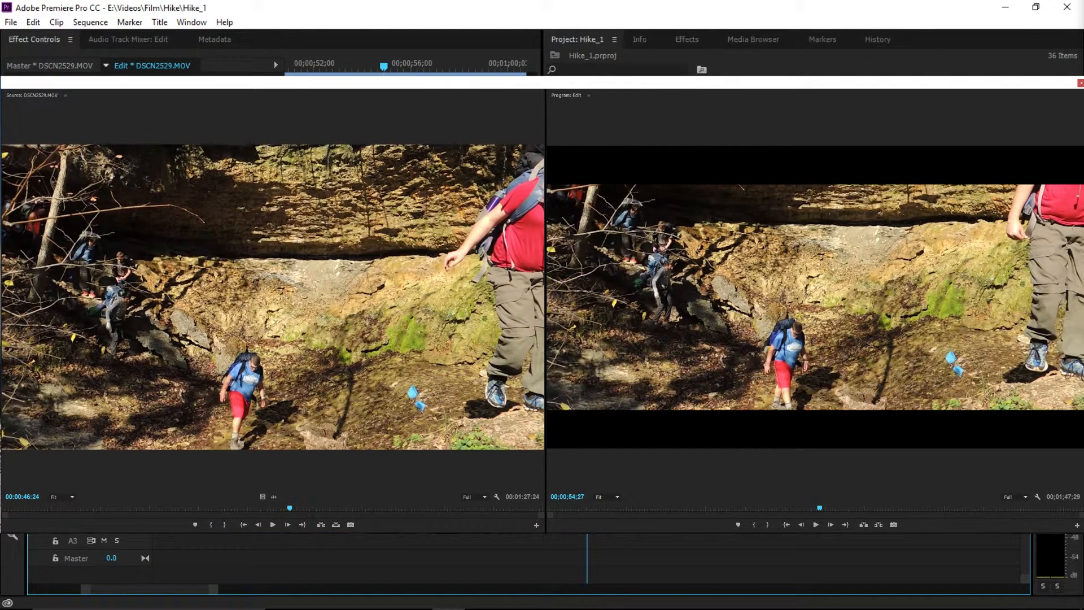
{"action": "key", "text": "shift+5"}
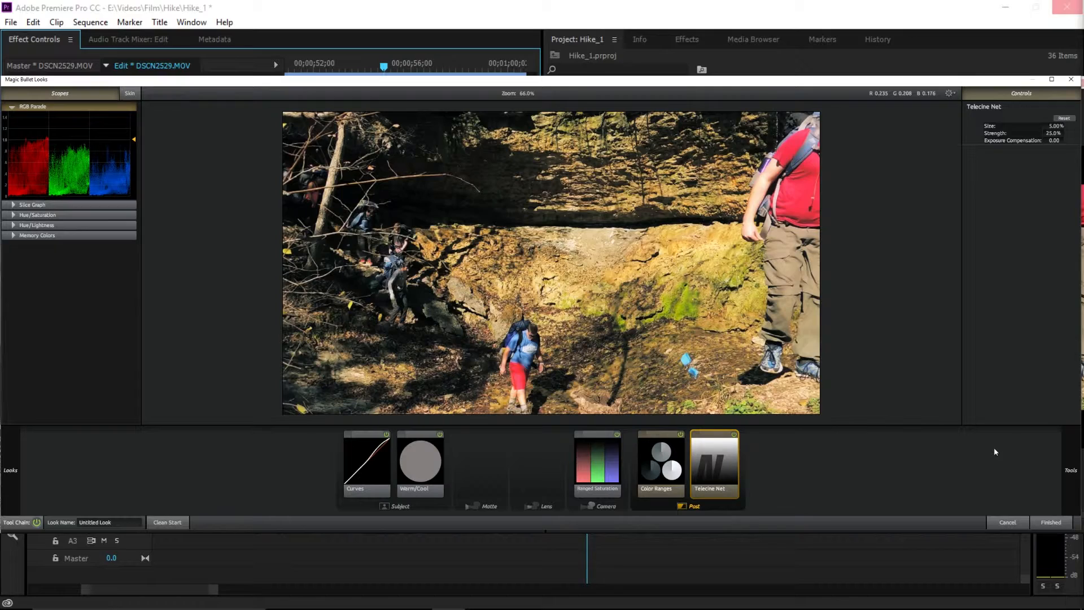
{"action": "left_click", "coordinate": [1050, 522]}
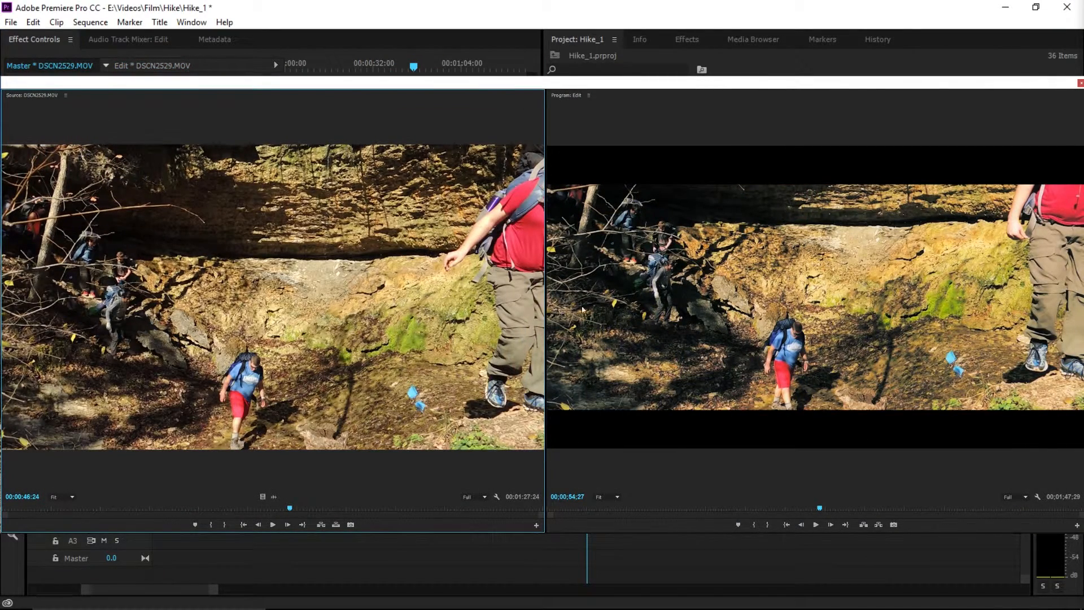
{"action": "left_click", "coordinate": [778, 353]}
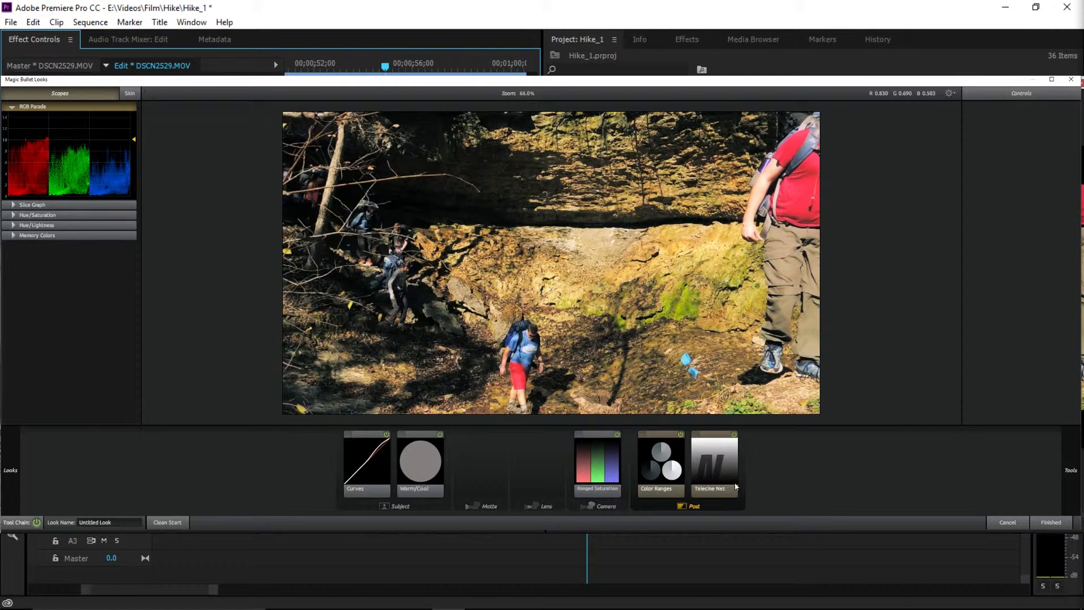
Disable the Telecine Net, Color Ranges, Ranged Saturation, Warm/Cool and Curves tools in the look's tool chain.
{"action": "left_click", "coordinate": [734, 434]}
{"action": "left_click", "coordinate": [681, 435]}
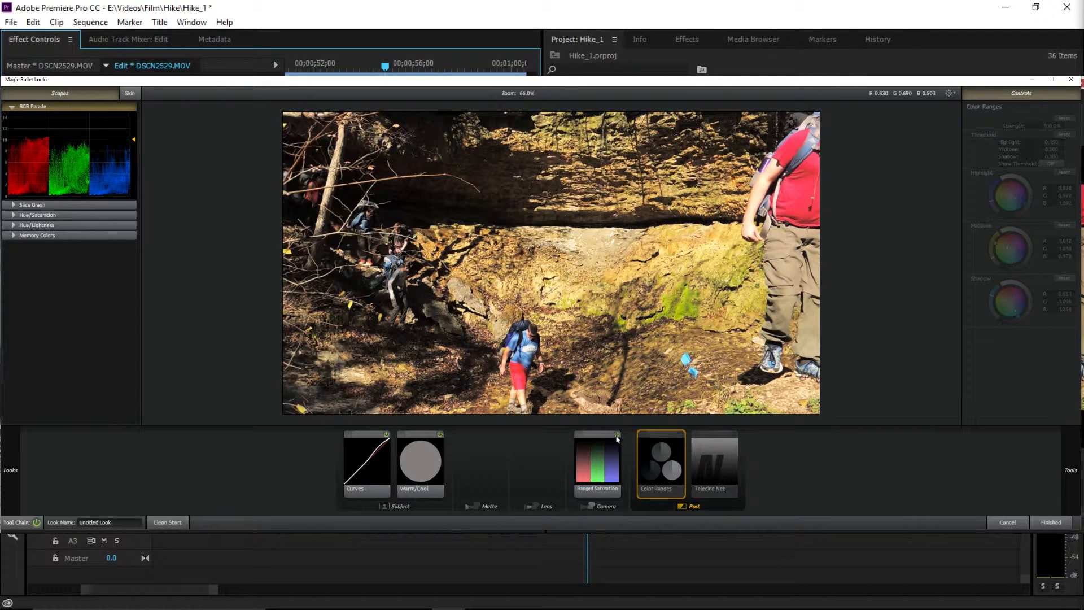
{"action": "left_click", "coordinate": [616, 434]}
{"action": "left_click", "coordinate": [440, 434]}
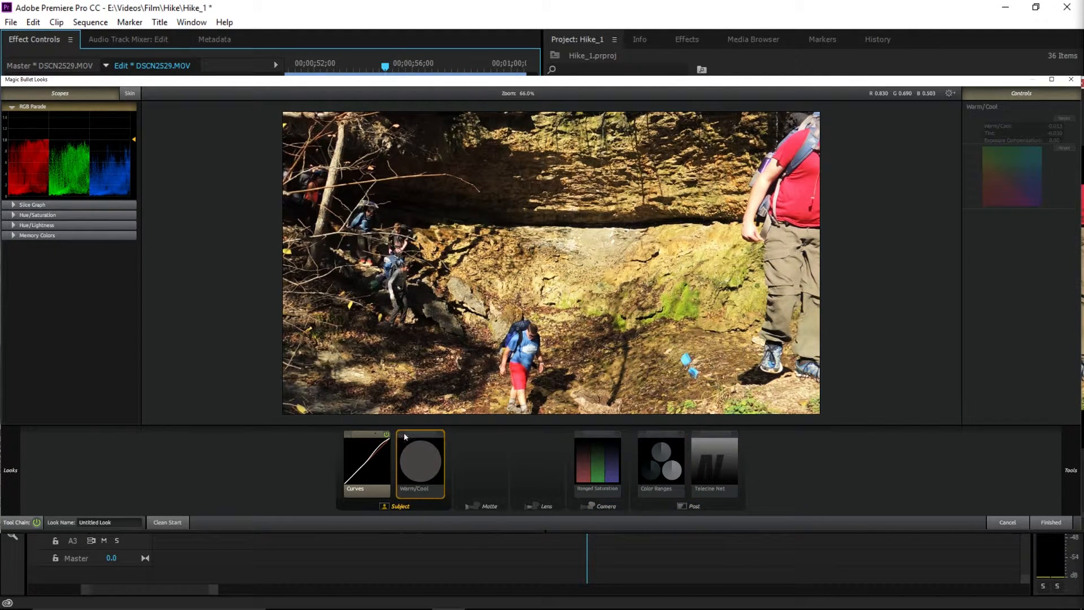
{"action": "left_click", "coordinate": [386, 434]}
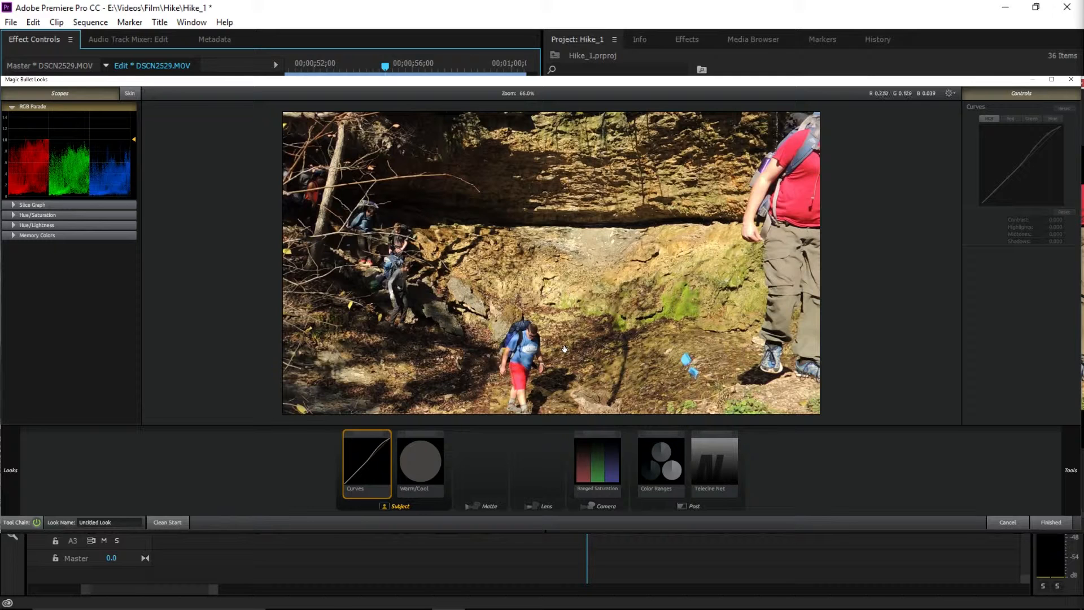
Compare the frame with and without the Curves tool by switching it repeatedly, leaving it enabled.
{"action": "left_click", "coordinate": [387, 435]}
{"action": "left_click", "coordinate": [387, 435]}
{"action": "left_click", "coordinate": [387, 435]}
{"action": "left_click", "coordinate": [387, 435]}
{"action": "left_click", "coordinate": [387, 435]}
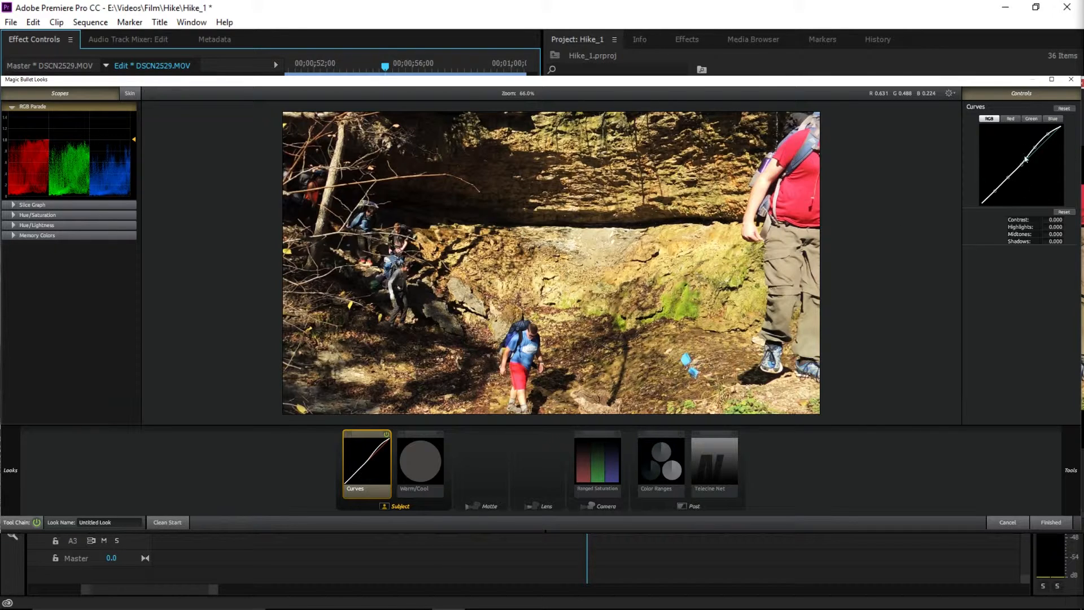
{"action": "left_click", "coordinate": [386, 434]}
{"action": "left_click", "coordinate": [386, 435]}
{"action": "left_click", "coordinate": [385, 434]}
{"action": "left_click", "coordinate": [386, 434]}
{"action": "left_click", "coordinate": [386, 434]}
{"action": "left_click", "coordinate": [386, 434]}
{"action": "left_click", "coordinate": [386, 434]}
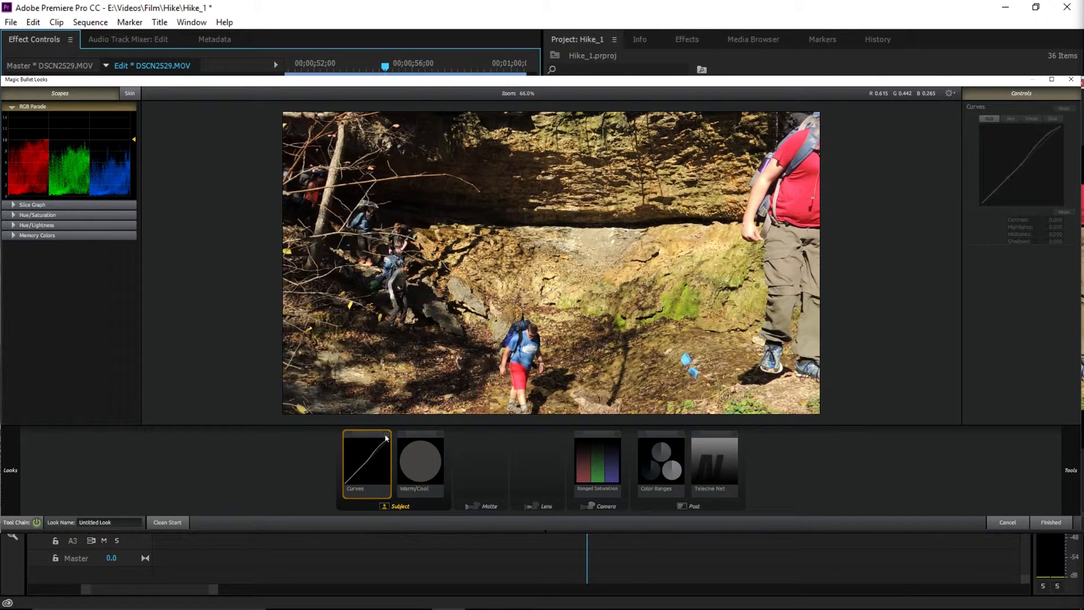
{"action": "left_click", "coordinate": [386, 434]}
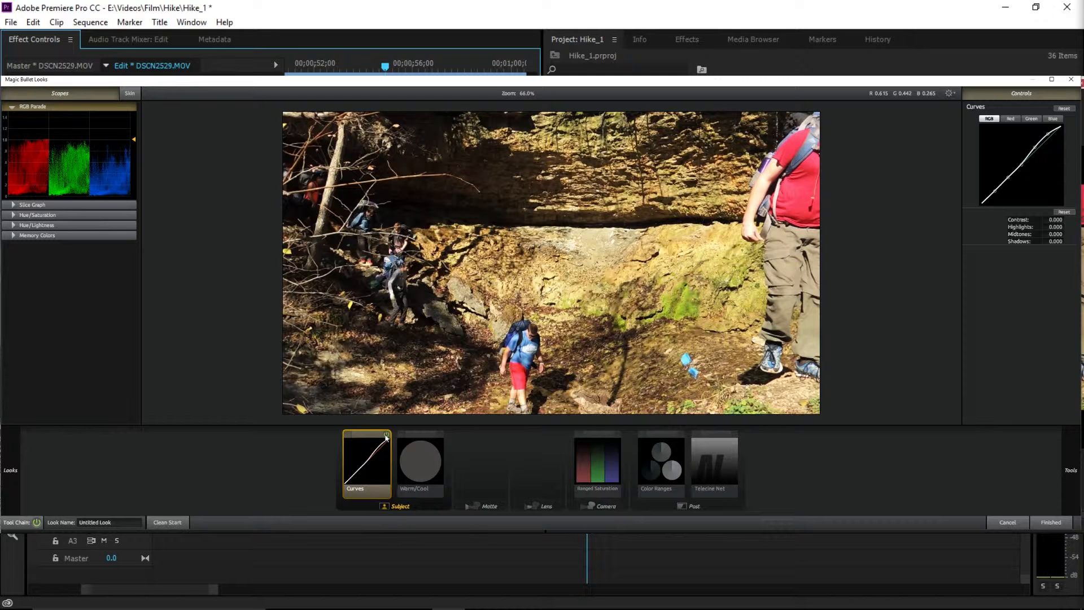
Compare the frame with and without the Warm/Cool tool by switching it repeatedly, leaving it enabled.
{"action": "left_click", "coordinate": [403, 463]}
{"action": "left_click", "coordinate": [440, 434]}
{"action": "left_click", "coordinate": [440, 434]}
{"action": "left_click", "coordinate": [440, 434]}
{"action": "left_click", "coordinate": [440, 434]}
{"action": "left_click", "coordinate": [440, 435]}
{"action": "left_click", "coordinate": [440, 435]}
{"action": "left_click", "coordinate": [440, 435]}
{"action": "left_click", "coordinate": [441, 435]}
{"action": "left_click", "coordinate": [441, 436]}
{"action": "left_click", "coordinate": [440, 435]}
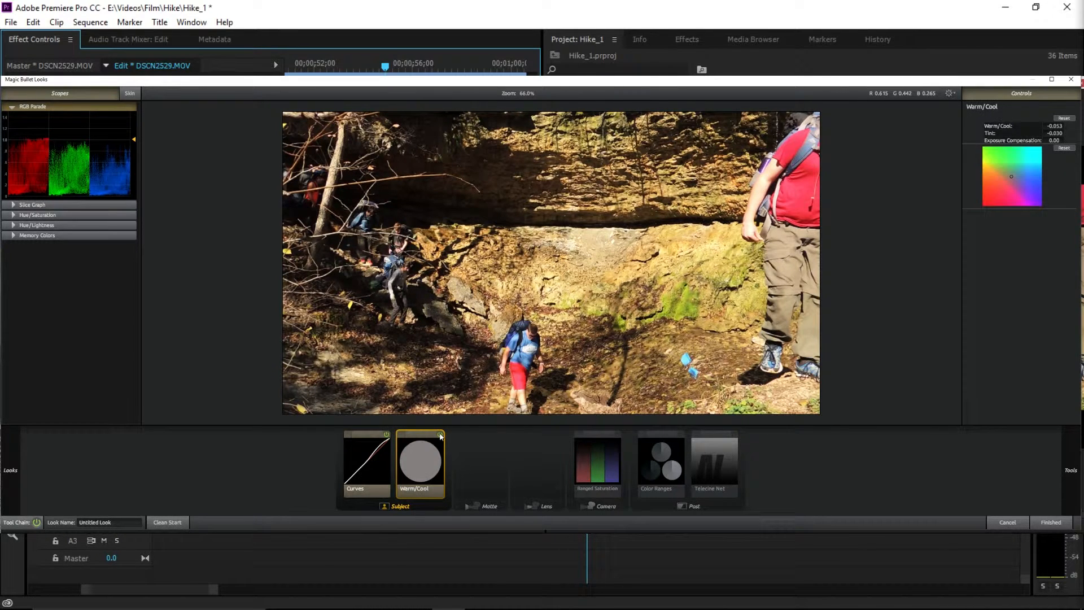
{"action": "left_click", "coordinate": [441, 435]}
{"action": "left_click", "coordinate": [441, 436]}
{"action": "left_click", "coordinate": [440, 436]}
{"action": "left_click", "coordinate": [441, 436]}
{"action": "left_click", "coordinate": [440, 434]}
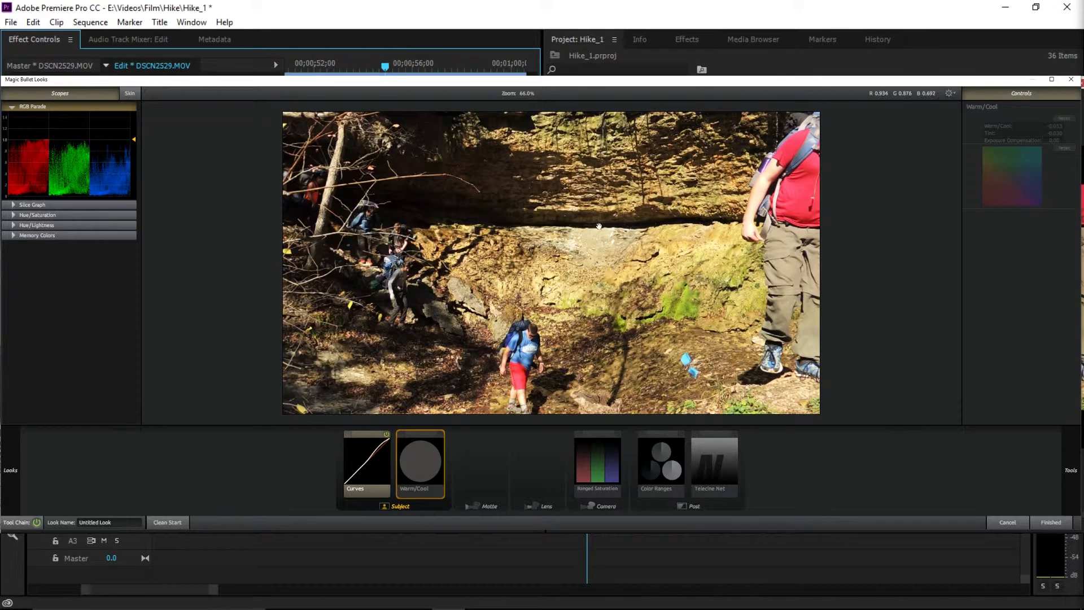
{"action": "left_click", "coordinate": [441, 435]}
{"action": "left_click", "coordinate": [441, 435]}
{"action": "left_click", "coordinate": [440, 436]}
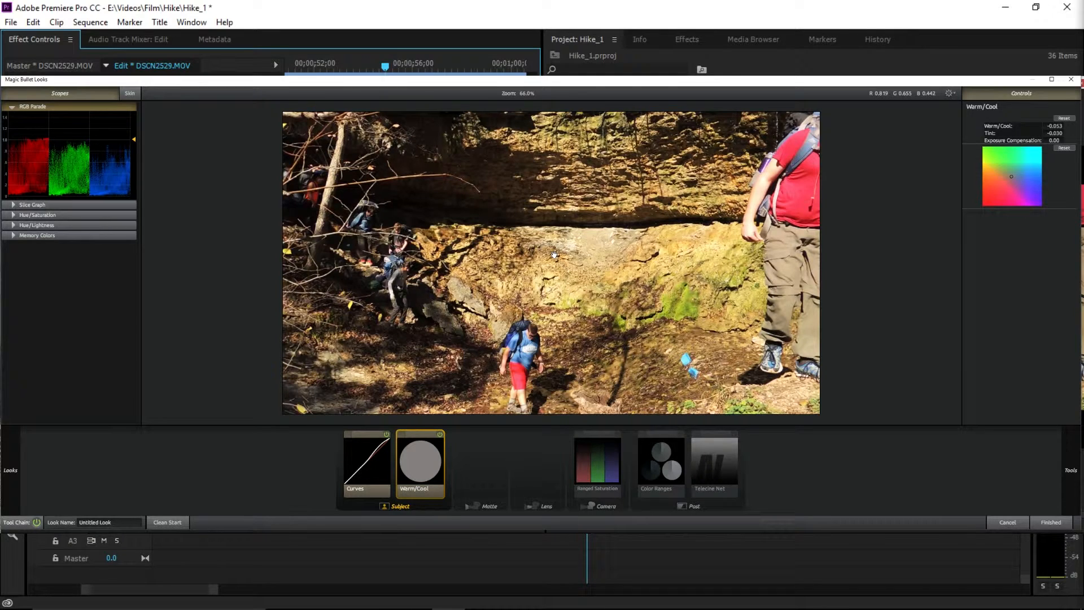
Compare the frame with and without the Ranged Saturation tool, leaving the tool enabled.
{"action": "left_click", "coordinate": [601, 452]}
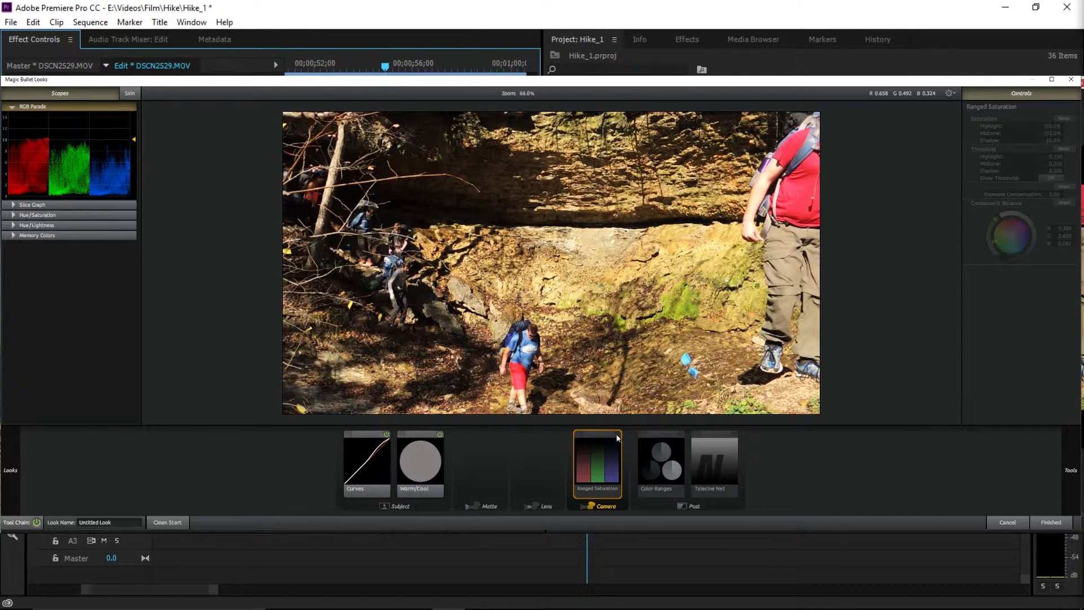
{"action": "left_click", "coordinate": [617, 435]}
{"action": "left_click", "coordinate": [617, 435]}
{"action": "left_click", "coordinate": [617, 434]}
{"action": "left_click", "coordinate": [617, 434]}
{"action": "left_click", "coordinate": [617, 435]}
{"action": "left_click", "coordinate": [616, 434]}
{"action": "left_click", "coordinate": [617, 434]}
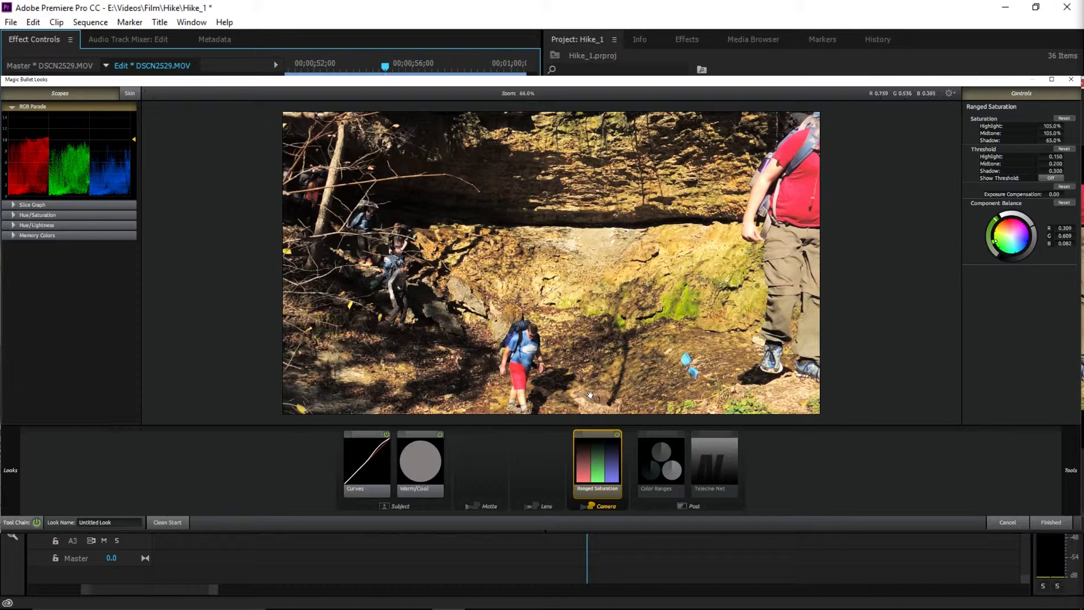
{"action": "left_click", "coordinate": [617, 434]}
{"action": "left_click", "coordinate": [617, 434]}
{"action": "left_click", "coordinate": [617, 434]}
{"action": "left_click", "coordinate": [617, 434]}
{"action": "left_click", "coordinate": [616, 434]}
{"action": "left_click", "coordinate": [616, 434]}
{"action": "left_click", "coordinate": [616, 437]}
{"action": "left_click", "coordinate": [616, 437]}
{"action": "left_click", "coordinate": [617, 437]}
{"action": "left_click", "coordinate": [616, 437]}
Compare the frame's highlights, midtones and shadows with and without the Color Ranges tool, leaving it enabled.
{"action": "left_click", "coordinate": [666, 462]}
{"action": "left_click", "coordinate": [682, 437]}
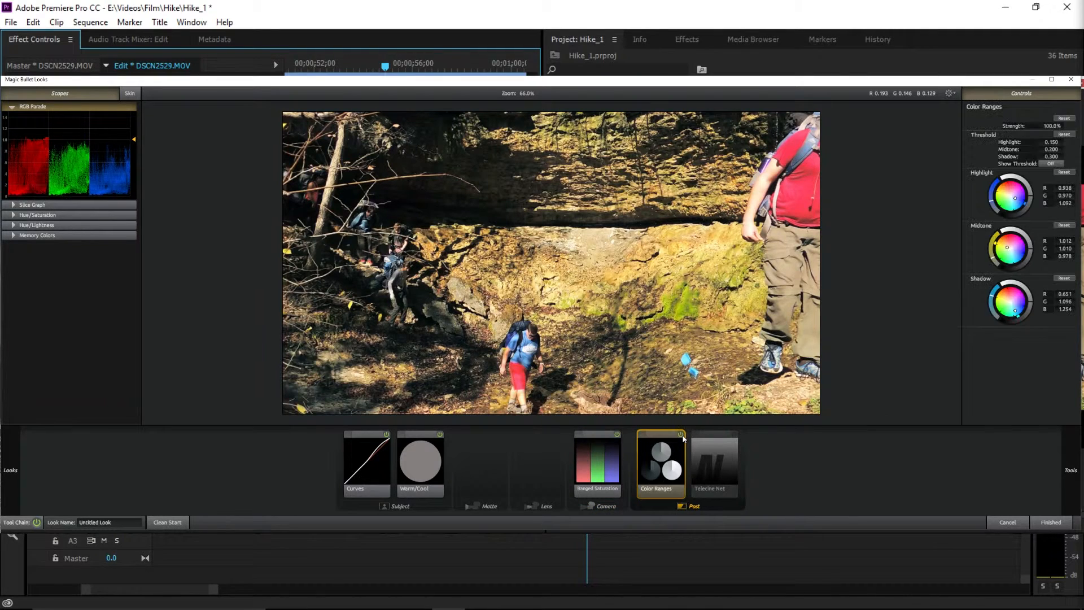
{"action": "left_click", "coordinate": [683, 438]}
{"action": "left_click", "coordinate": [682, 437]}
{"action": "left_click", "coordinate": [682, 437]}
{"action": "left_click", "coordinate": [682, 438]}
{"action": "left_click", "coordinate": [680, 436]}
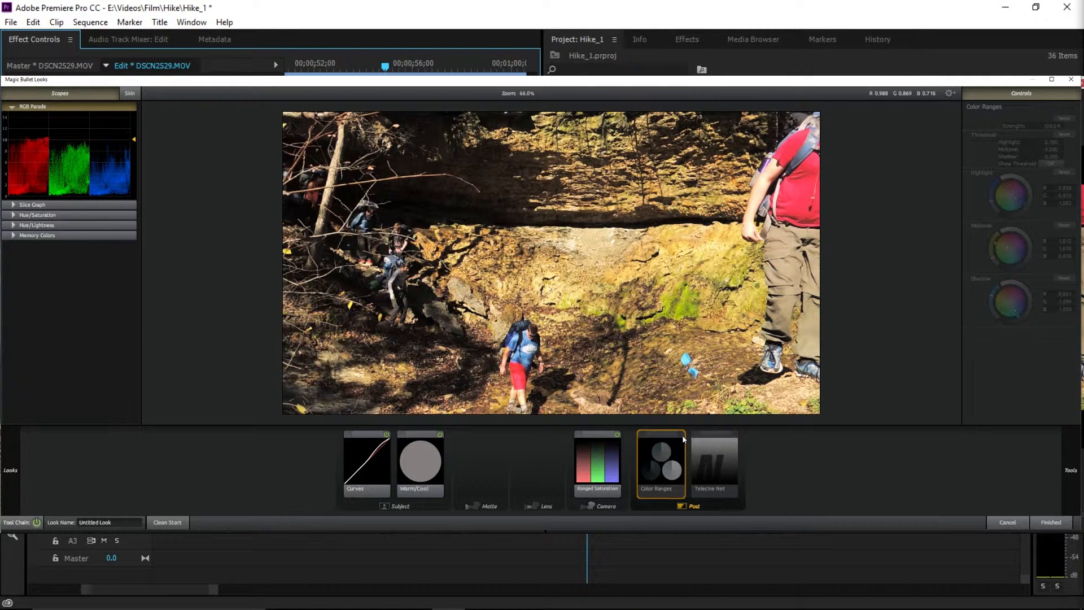
{"action": "left_click", "coordinate": [680, 436]}
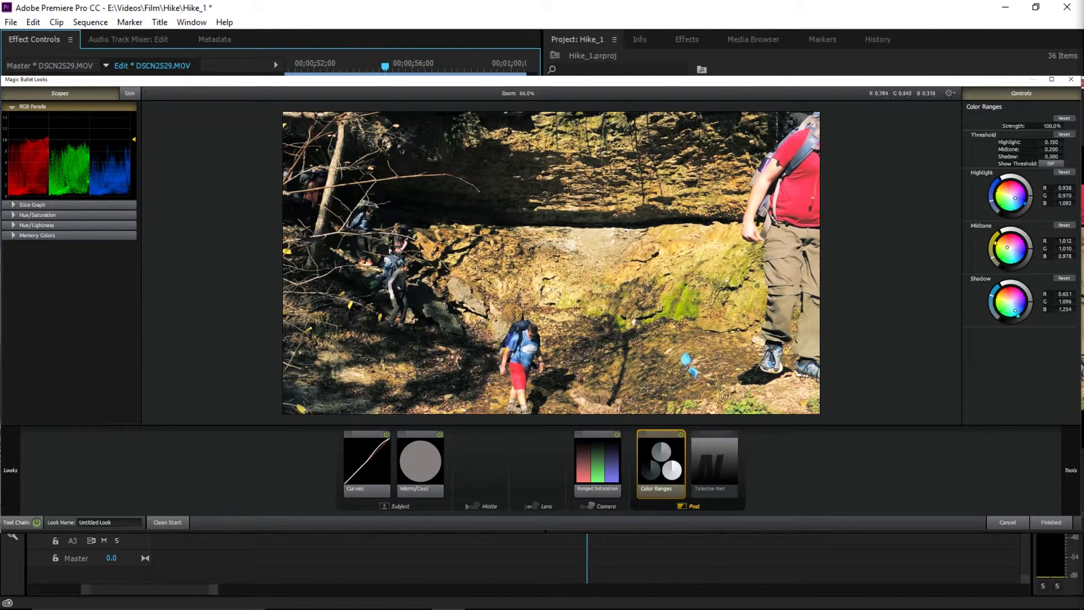
Compare the frame with and without the Telecine Net tool, leaving the tool enabled.
{"action": "left_click", "coordinate": [717, 455]}
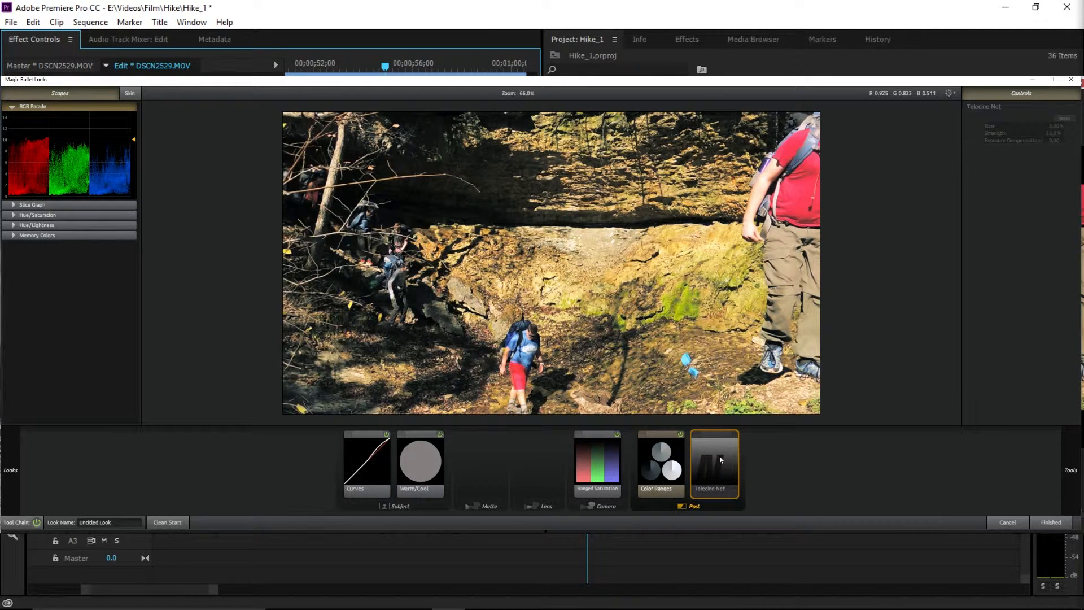
{"action": "left_click", "coordinate": [734, 435]}
{"action": "left_click", "coordinate": [734, 434]}
{"action": "left_click", "coordinate": [734, 434]}
{"action": "left_click", "coordinate": [734, 435]}
{"action": "left_click", "coordinate": [734, 435]}
{"action": "left_click", "coordinate": [734, 434]}
{"action": "left_click", "coordinate": [734, 435]}
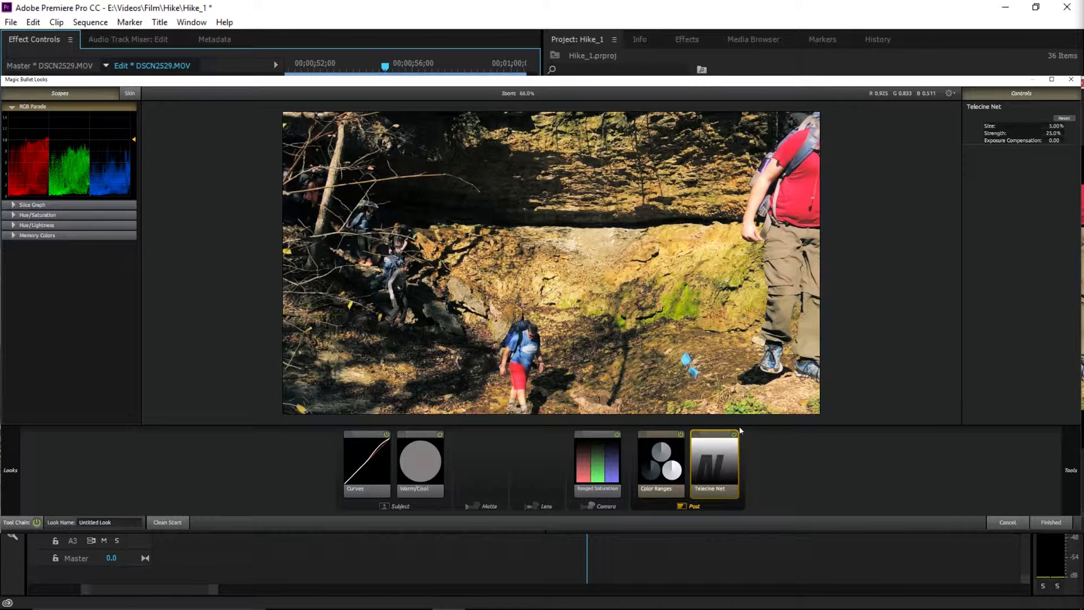
{"action": "left_click", "coordinate": [734, 434]}
{"action": "left_click", "coordinate": [733, 434]}
{"action": "left_click", "coordinate": [734, 435]}
{"action": "left_click", "coordinate": [733, 435]}
{"action": "left_click", "coordinate": [734, 434]}
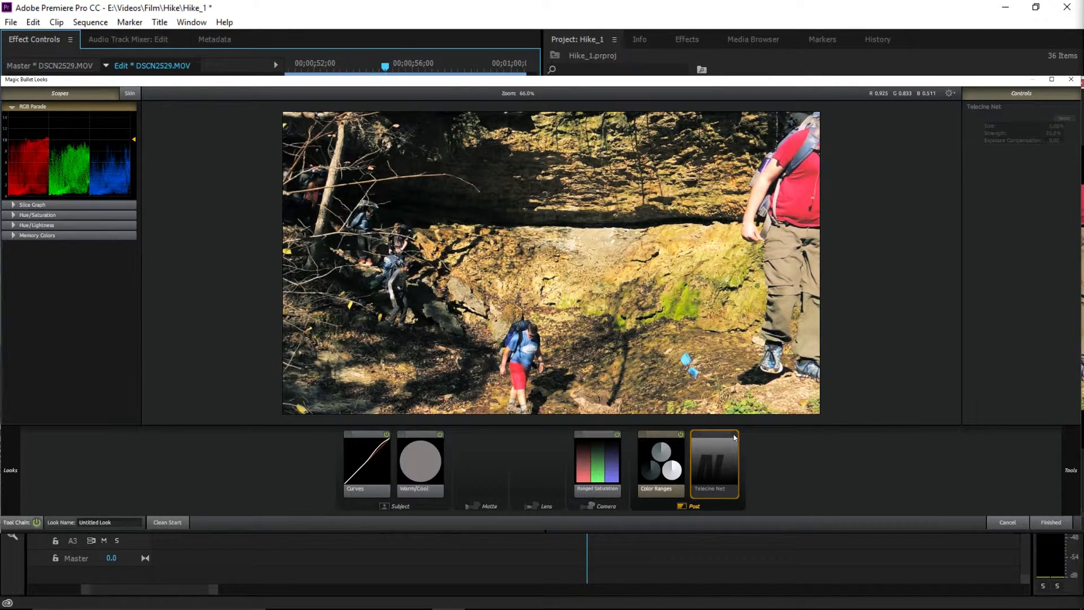
{"action": "left_click", "coordinate": [733, 434]}
{"action": "left_click", "coordinate": [733, 434]}
{"action": "left_click", "coordinate": [733, 434]}
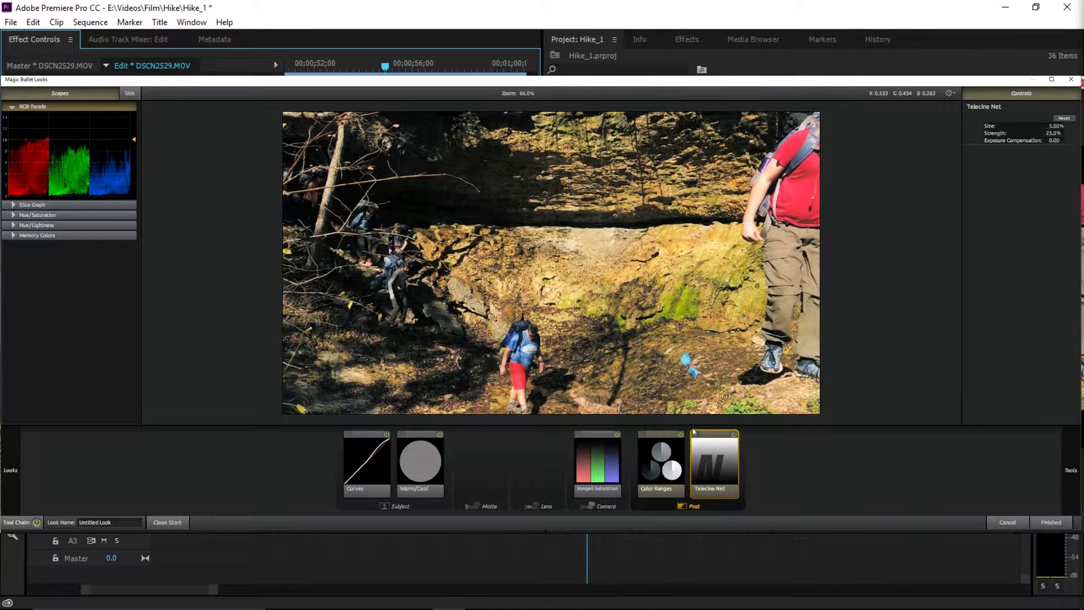
Review the Color Ranges and Telecine Net settings and apply the look to the DSCN2529.MOV clip.
{"action": "left_click", "coordinate": [682, 450]}
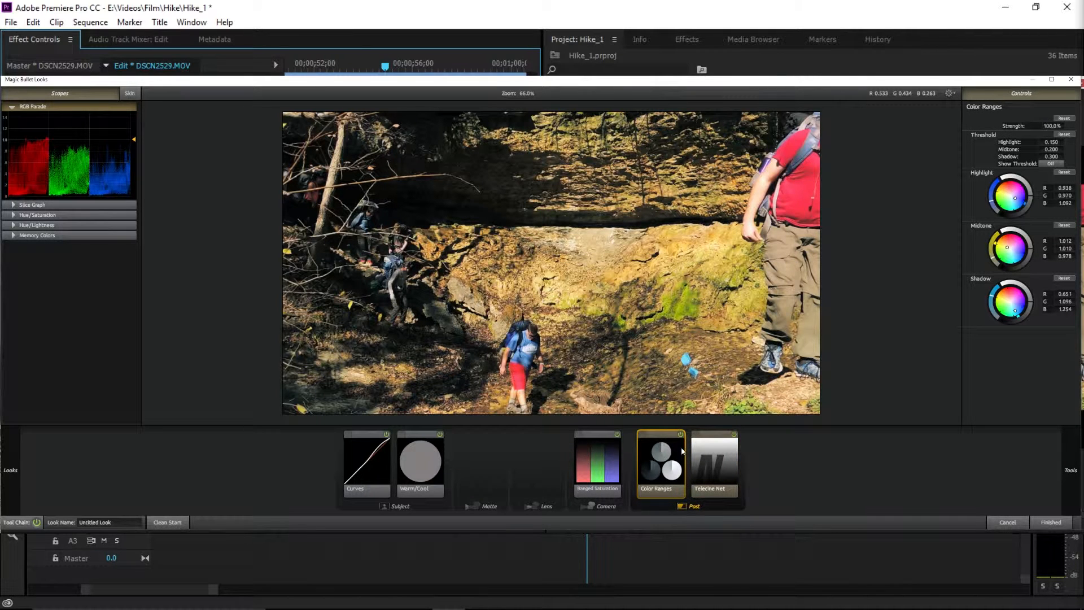
{"action": "left_click", "coordinate": [714, 460]}
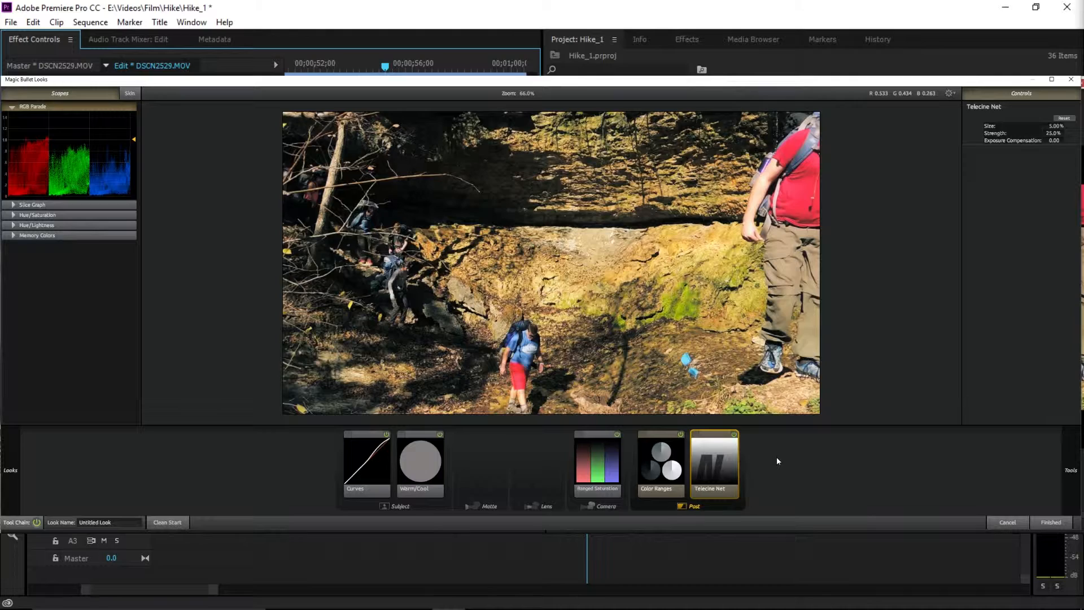
{"action": "left_click", "coordinate": [1050, 521]}
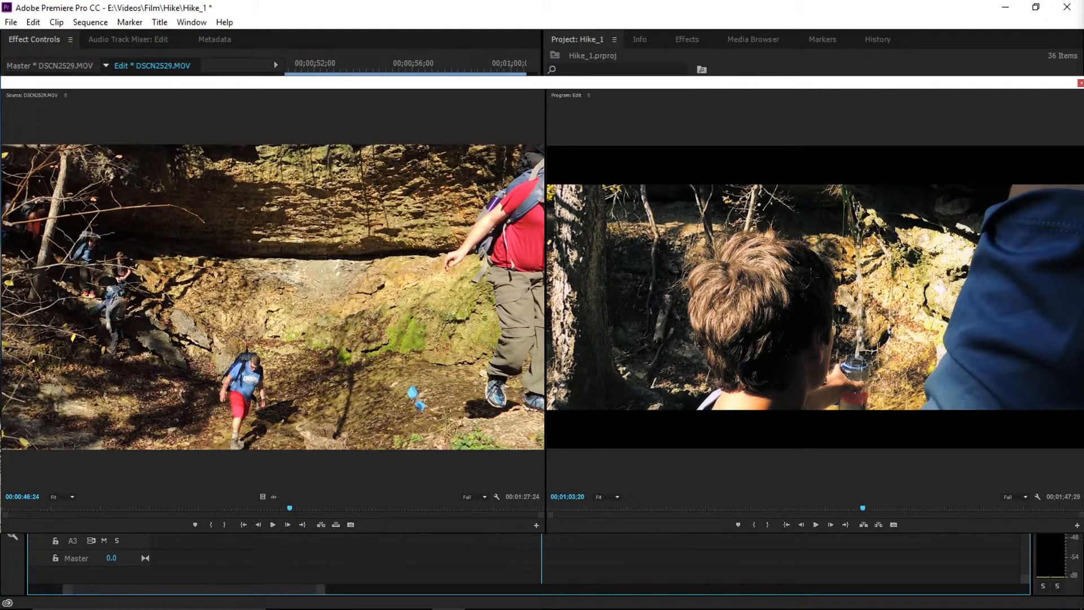
Close the reopened DSCN2529.MOV look and bring up the Magic Bullet Looks editor for the DSCN2532.MOV clip.
{"action": "left_click", "coordinate": [89, 225]}
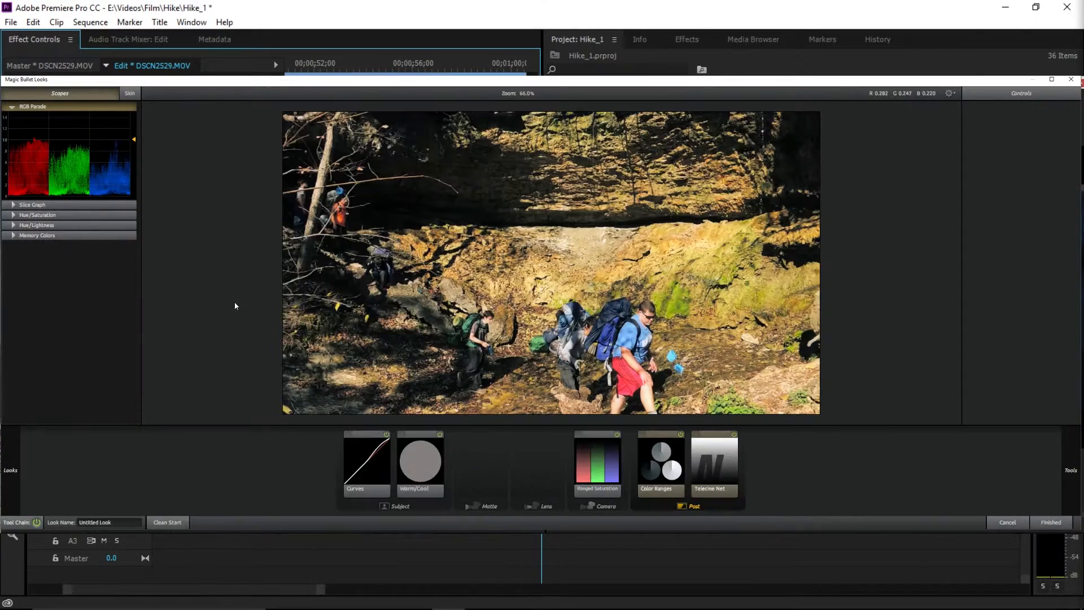
{"action": "left_click", "coordinate": [1042, 525]}
{"action": "left_click", "coordinate": [553, 452]}
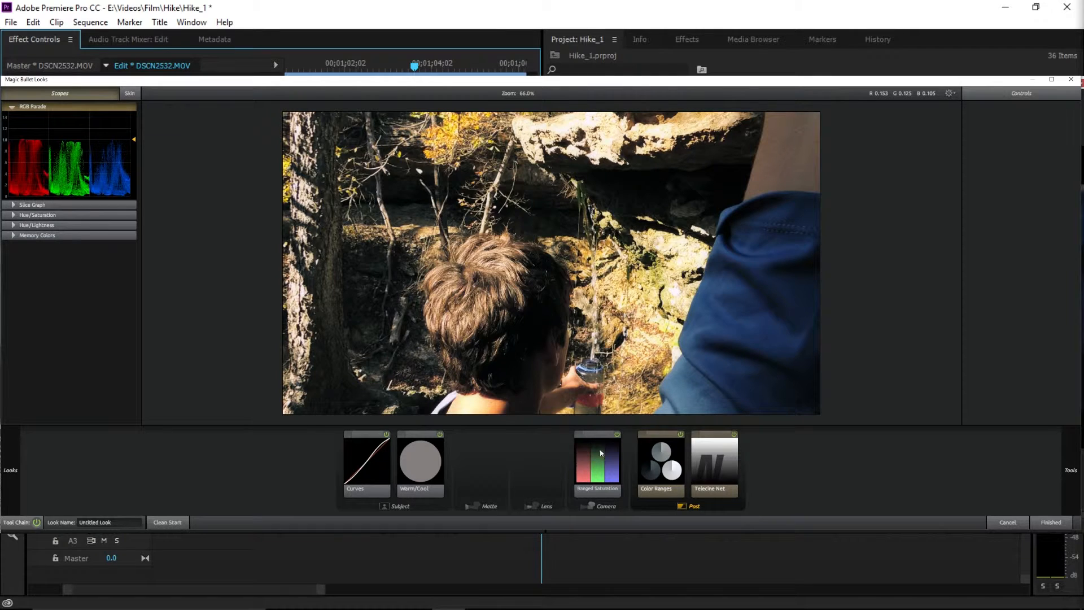
Disable Color Ranges on DSCN2532.MOV and compare the frame with and without Ranged Saturation, leaving Ranged Saturation enabled.
{"action": "left_click", "coordinate": [680, 438]}
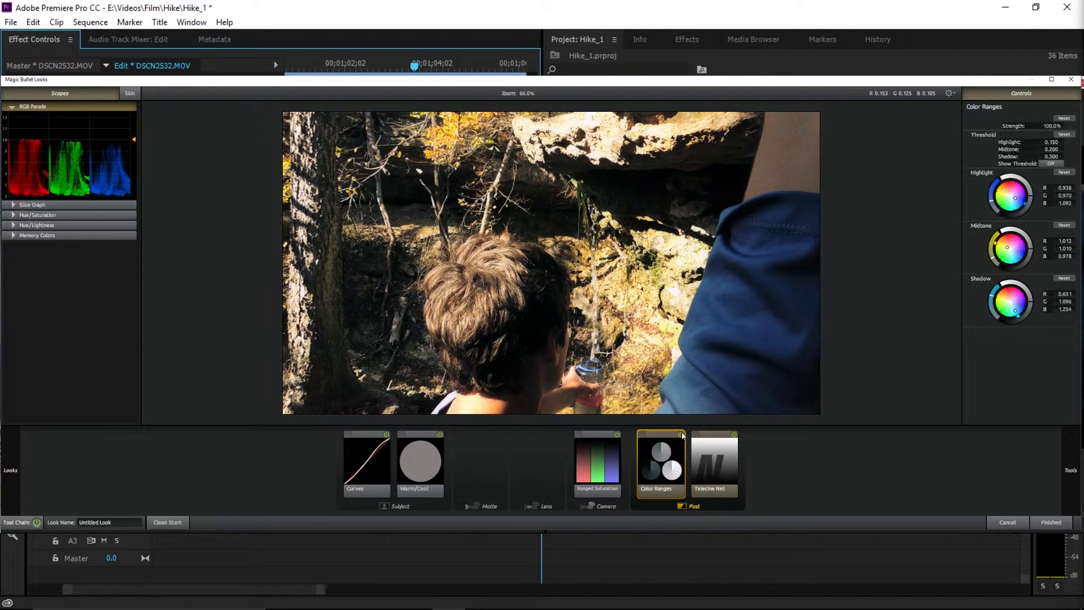
{"action": "left_click", "coordinate": [617, 433]}
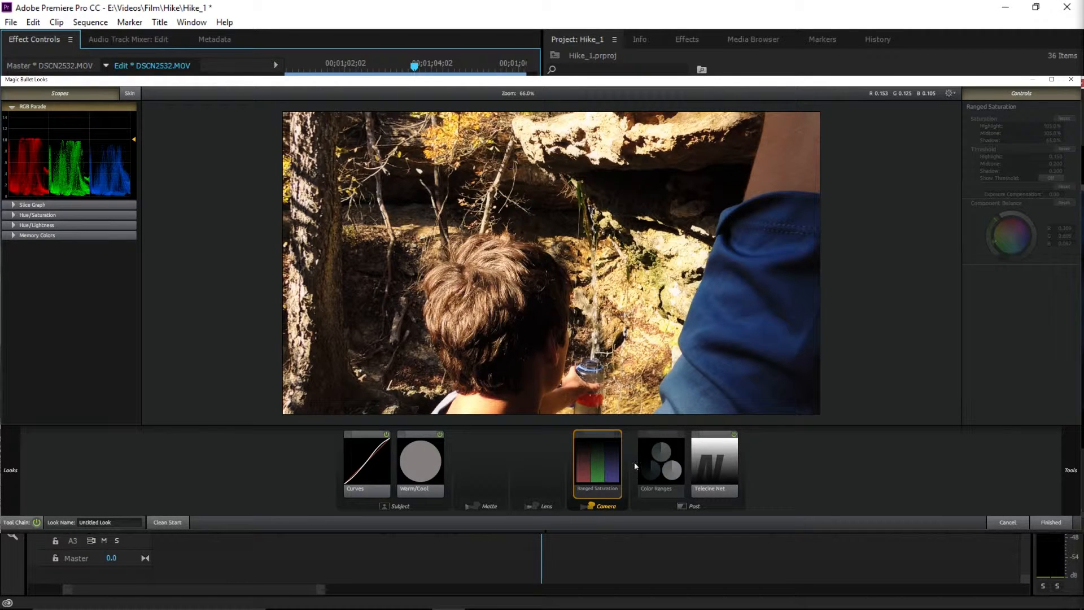
{"action": "left_click", "coordinate": [617, 435]}
{"action": "left_click", "coordinate": [616, 435]}
{"action": "left_click", "coordinate": [617, 435]}
{"action": "left_click", "coordinate": [616, 436]}
{"action": "left_click", "coordinate": [615, 435]}
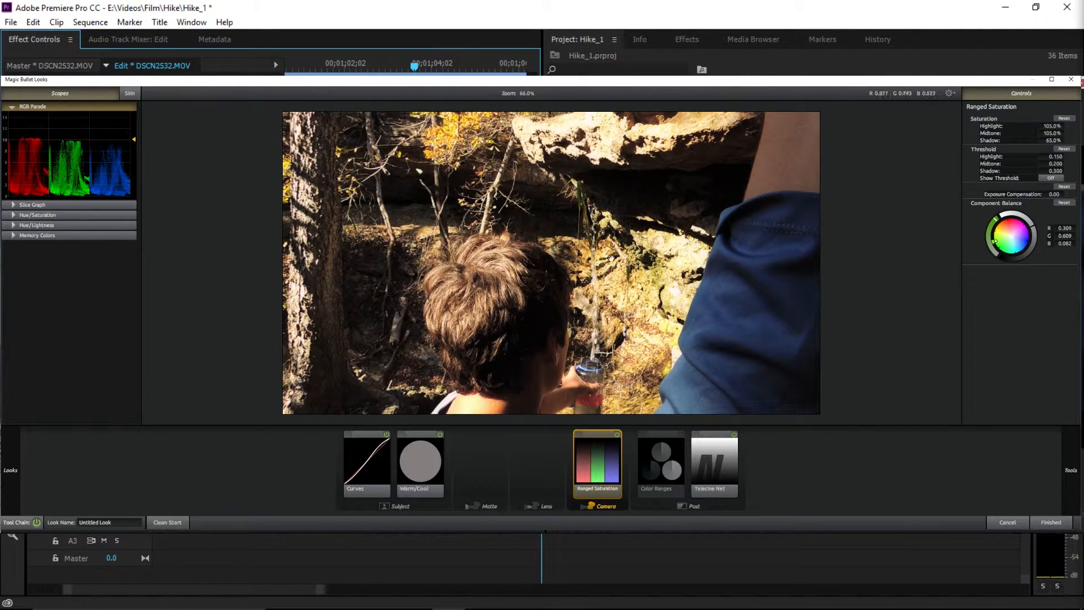
Compare the DSCN2532.MOV frame with and without Color Ranges, leave the tool enabled and apply the look.
{"action": "left_click", "coordinate": [680, 435]}
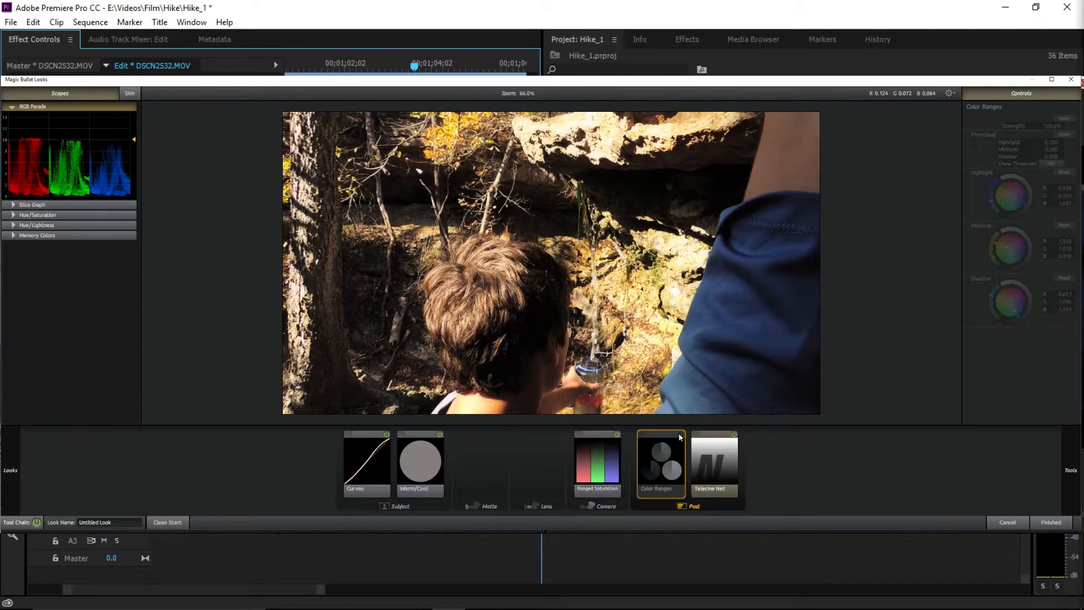
{"action": "left_click", "coordinate": [680, 434]}
{"action": "left_click", "coordinate": [680, 435]}
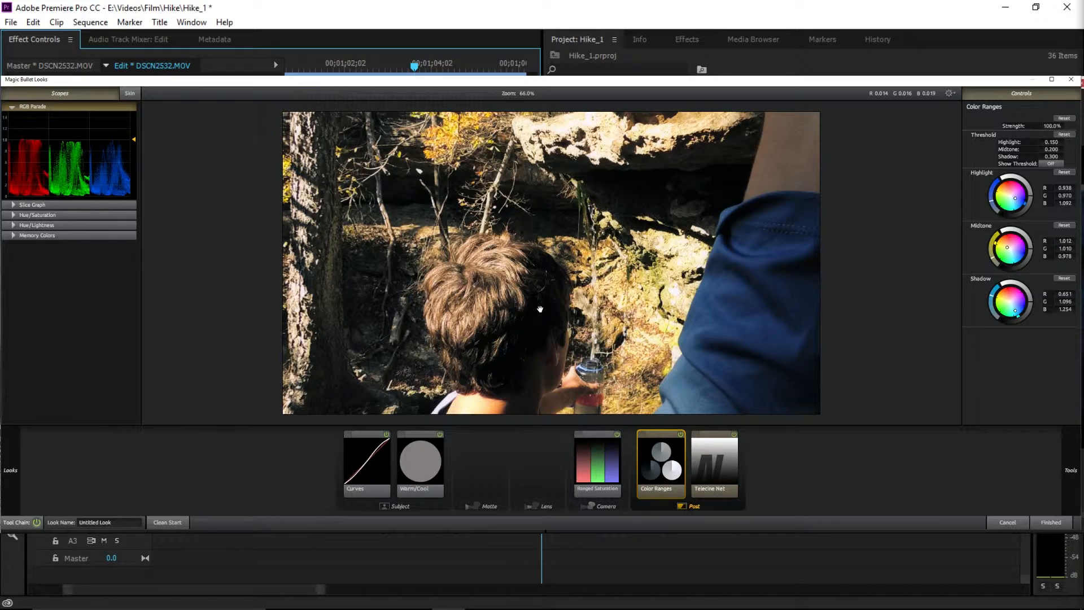
{"action": "left_click", "coordinate": [1050, 522]}
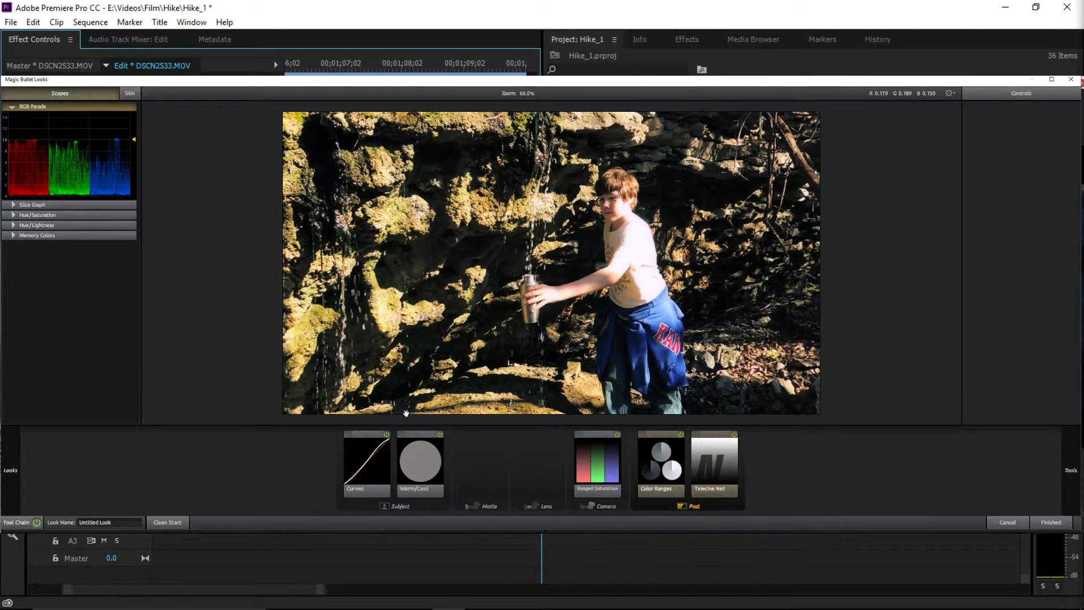
Compare the DSCN2533.MOV frame with and without Color Ranges, leave the tool enabled and close the look without applying it.
{"action": "left_click", "coordinate": [681, 436]}
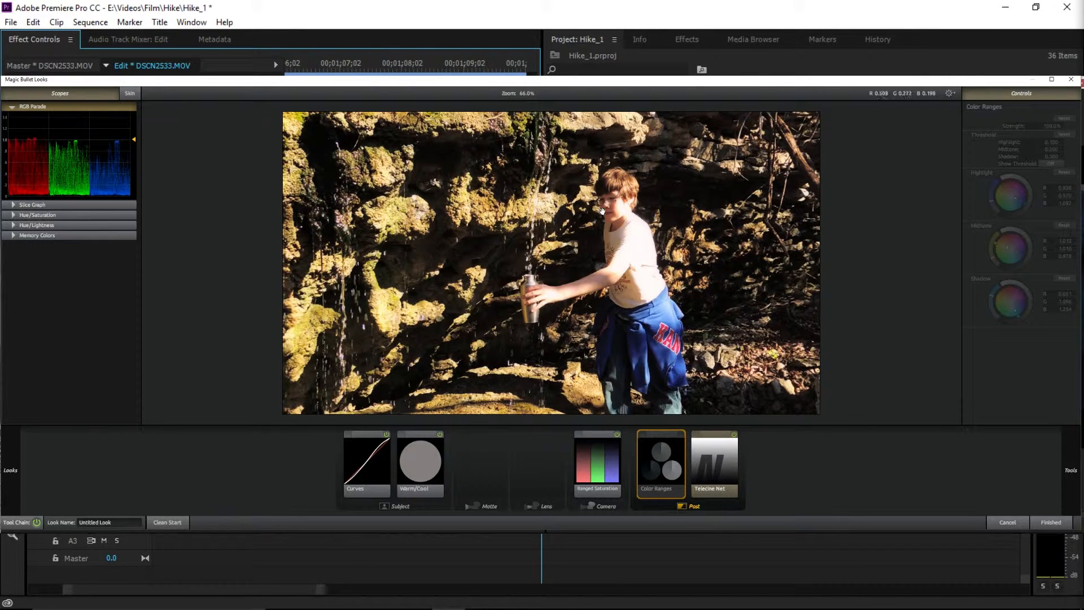
{"action": "left_click", "coordinate": [680, 434]}
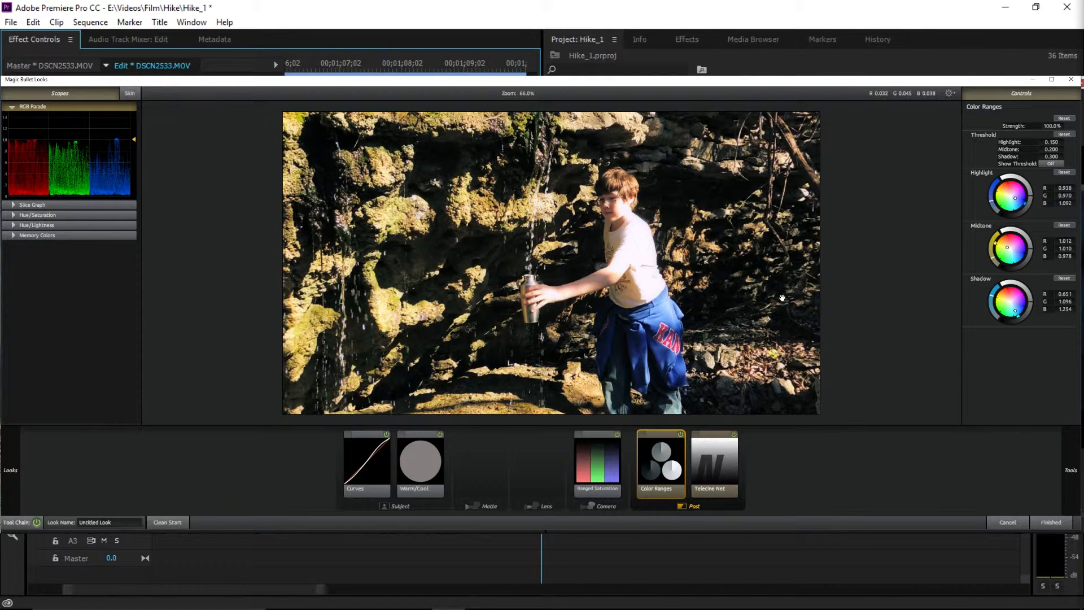
{"action": "left_click", "coordinate": [1013, 523]}
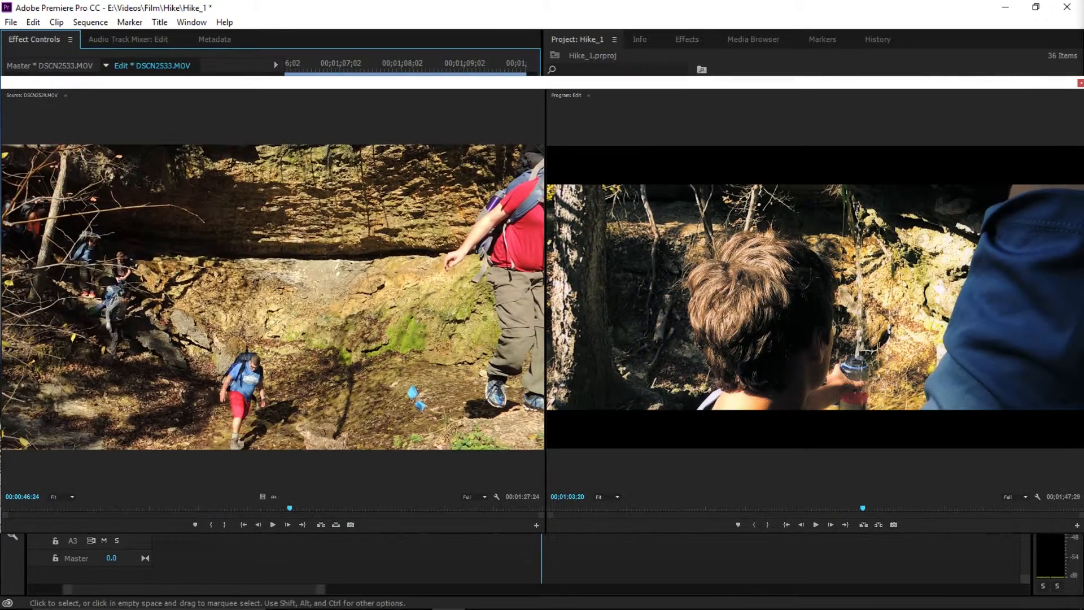
Bring up the DSCN2534.MOV look, compare the frame with and without Color Ranges, and apply the look.
{"action": "left_click", "coordinate": [660, 474]}
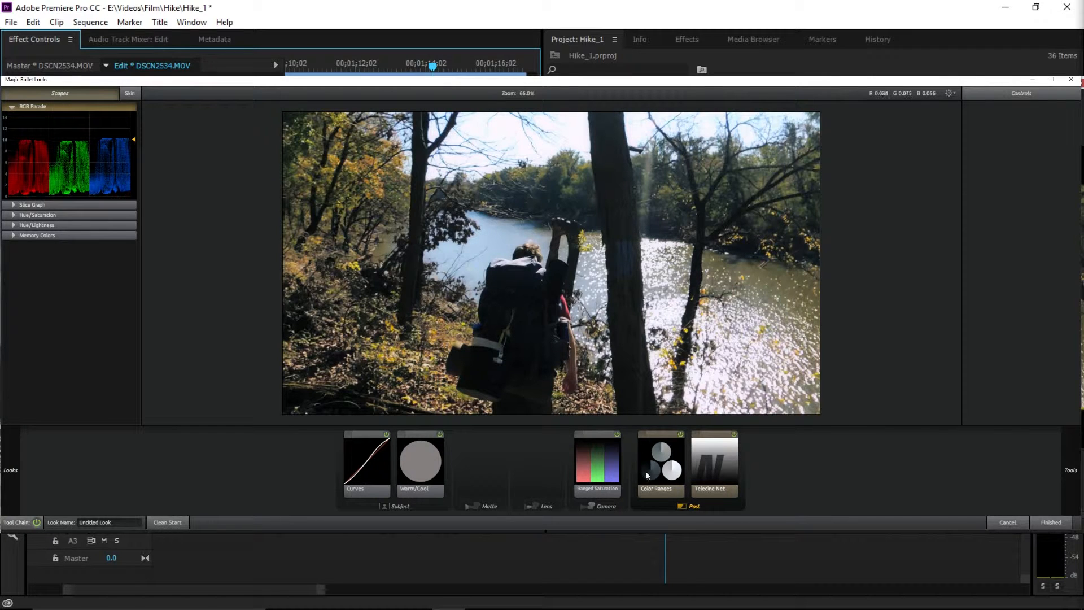
{"action": "left_click", "coordinate": [680, 439]}
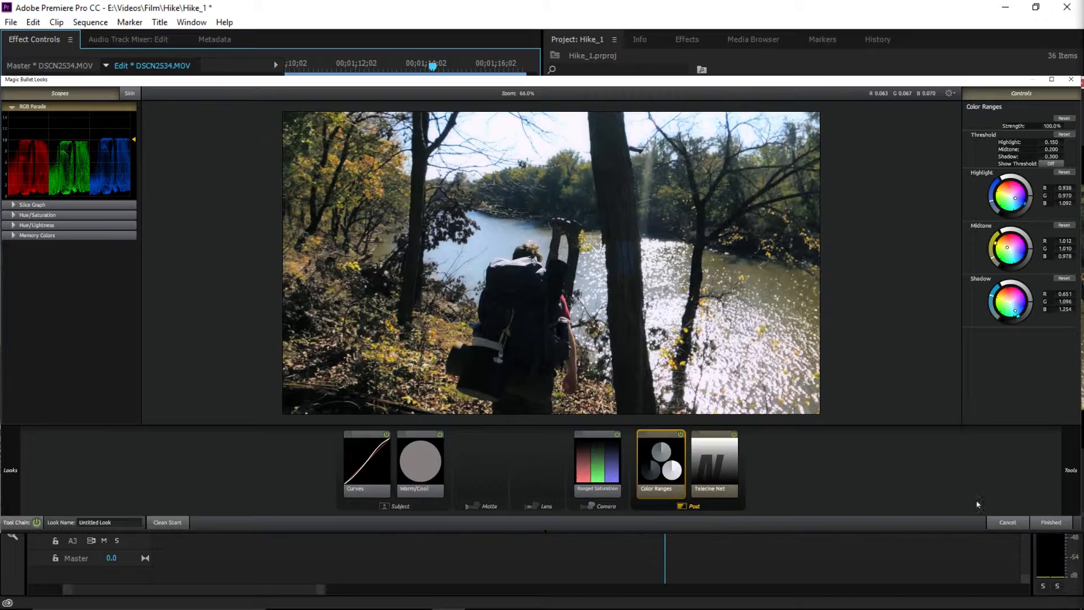
{"action": "left_click", "coordinate": [1036, 523]}
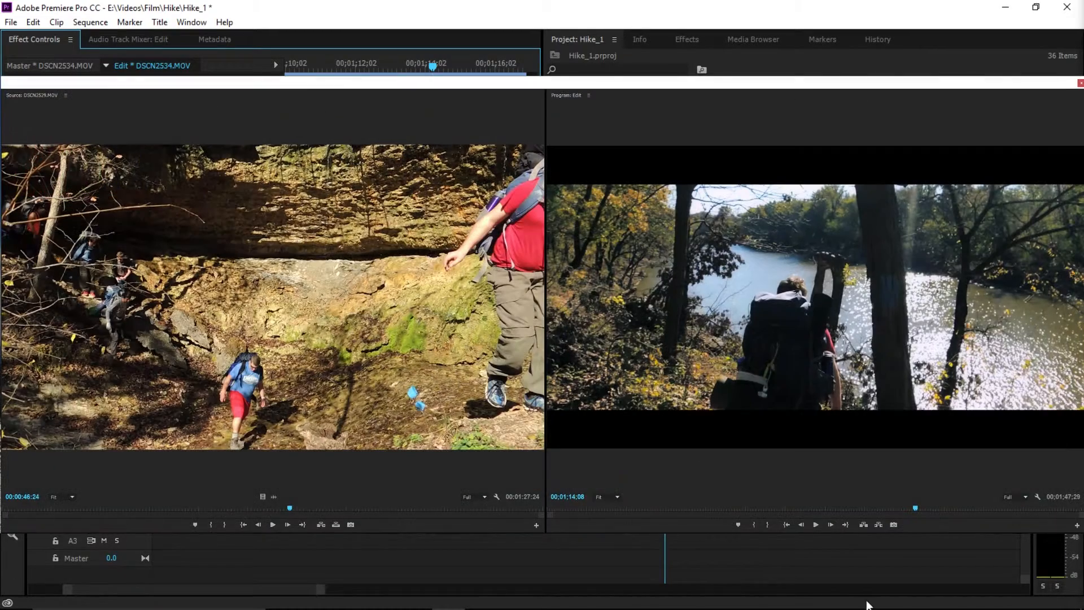
Bring up the Magic Bullet Looks editor for the DSCN2537.MOV clip further along the timeline.
{"action": "left_click_drag", "start_coordinate": [276, 587], "coordinate": [305, 588]}
{"action": "left_click", "coordinate": [578, 353]}
{"action": "left_click", "coordinate": [147, 181]}
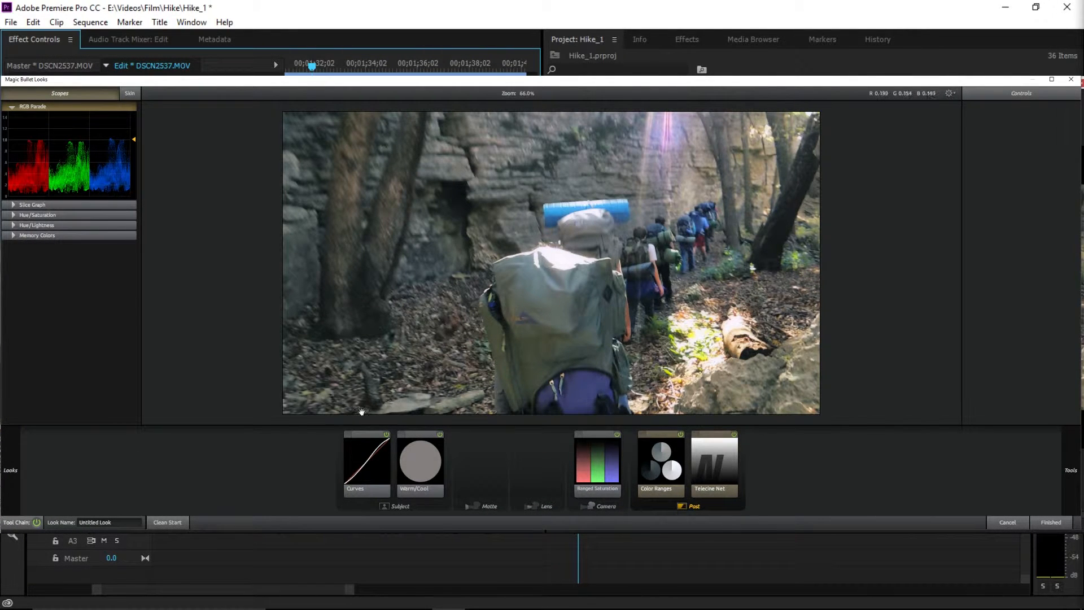
Disable Curves, Warm/Cool, Ranged Saturation, Color Ranges and Telecine Net on DSCN2537.MOV.
{"action": "left_click", "coordinate": [387, 435]}
{"action": "left_click", "coordinate": [439, 434]}
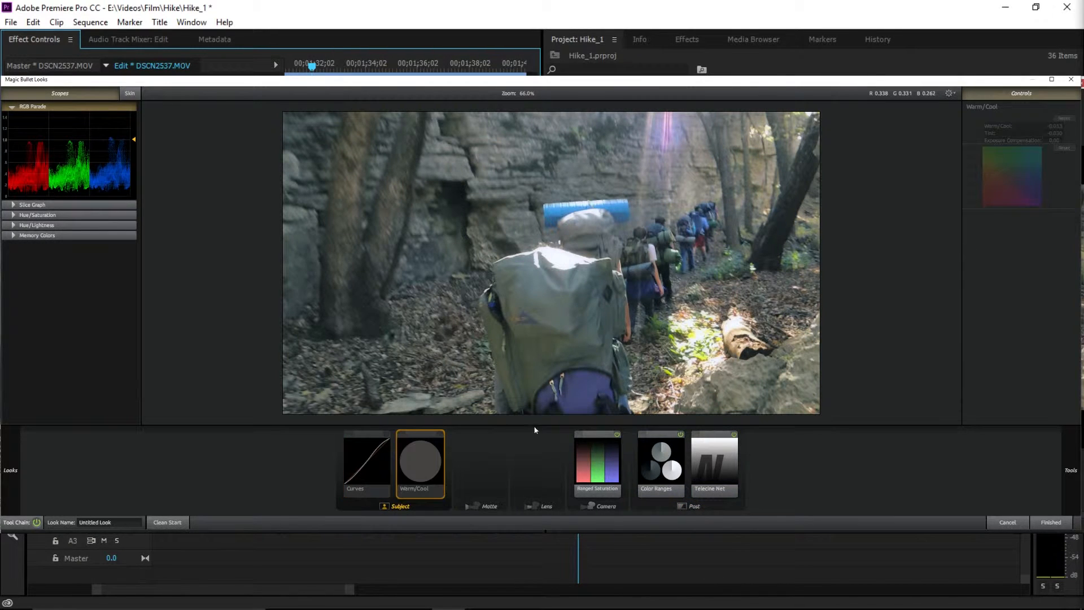
{"action": "left_click", "coordinate": [618, 434]}
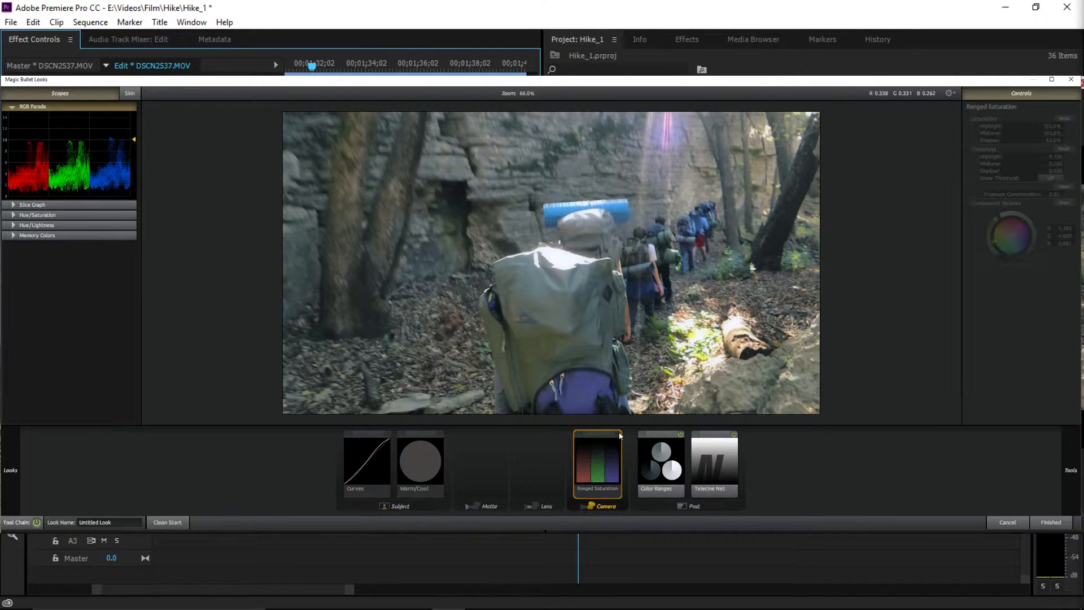
{"action": "left_click", "coordinate": [681, 435]}
{"action": "left_click", "coordinate": [735, 434]}
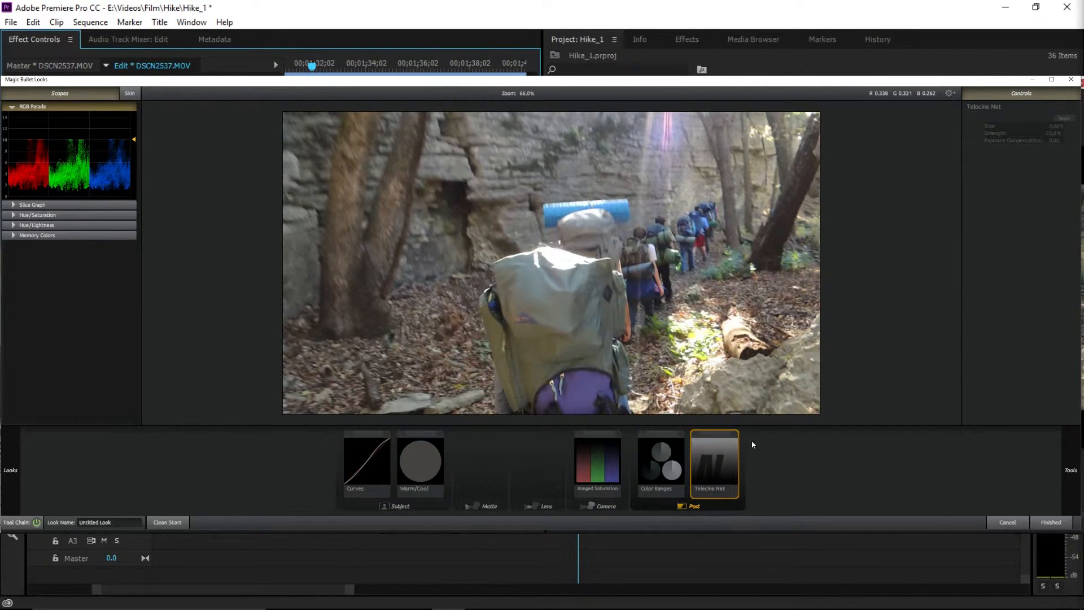
Re-enable Curves on DSCN2537.MOV and compare the frame with and without it, leaving it enabled.
{"action": "left_click", "coordinate": [386, 434]}
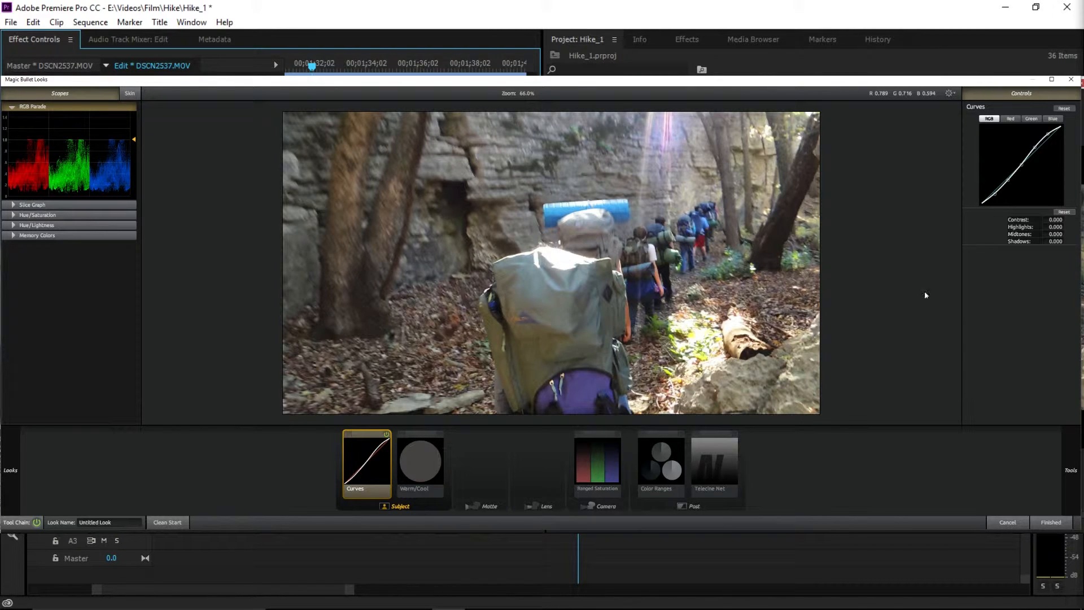
{"action": "left_click", "coordinate": [387, 434]}
{"action": "left_click", "coordinate": [388, 434]}
{"action": "left_click", "coordinate": [388, 434]}
{"action": "left_click", "coordinate": [388, 434]}
{"action": "left_click", "coordinate": [388, 434]}
{"action": "left_click", "coordinate": [388, 434]}
{"action": "left_click", "coordinate": [388, 434]}
Re-enable Warm/Cool on DSCN2537.MOV and compare the frame with and without it, leaving it enabled.
{"action": "left_click", "coordinate": [440, 435]}
{"action": "left_click", "coordinate": [441, 434]}
{"action": "left_click", "coordinate": [440, 435]}
{"action": "left_click", "coordinate": [440, 435]}
{"action": "left_click", "coordinate": [440, 434]}
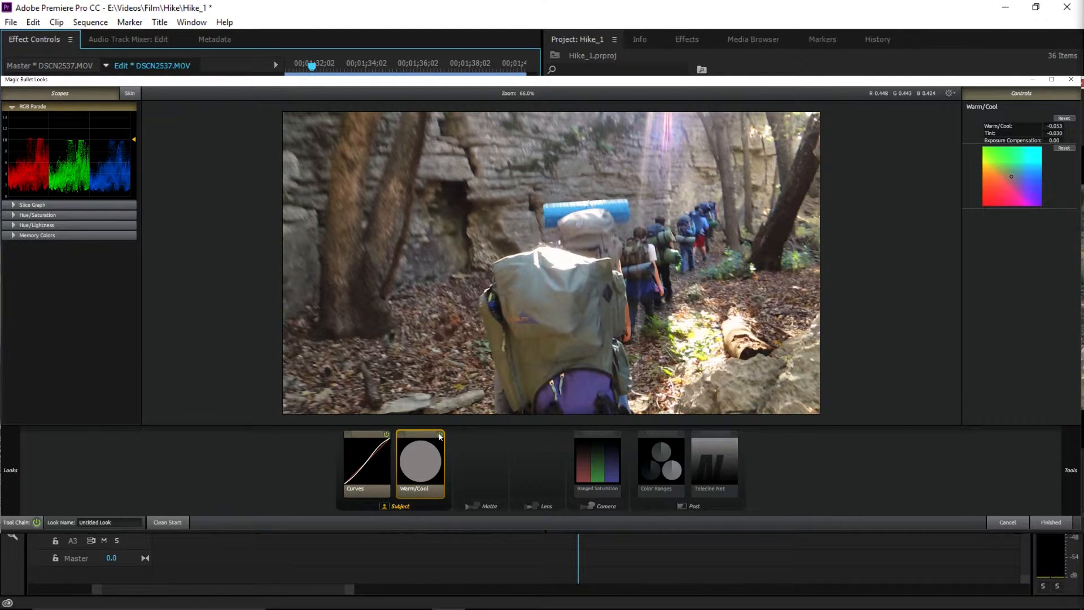
{"action": "left_click", "coordinate": [440, 434]}
{"action": "left_click", "coordinate": [440, 434]}
Re-enable Ranged Saturation on DSCN2537.MOV and compare the frame with and without it repeatedly, leaving it enabled.
{"action": "left_click", "coordinate": [618, 439]}
{"action": "left_click", "coordinate": [618, 434]}
{"action": "left_click", "coordinate": [618, 435]}
{"action": "left_click", "coordinate": [618, 435]}
{"action": "left_click", "coordinate": [618, 435]}
{"action": "left_click", "coordinate": [618, 434]}
{"action": "left_click", "coordinate": [617, 435]}
{"action": "left_click", "coordinate": [618, 435]}
{"action": "left_click", "coordinate": [617, 435]}
{"action": "left_click", "coordinate": [617, 435]}
{"action": "left_click", "coordinate": [617, 435]}
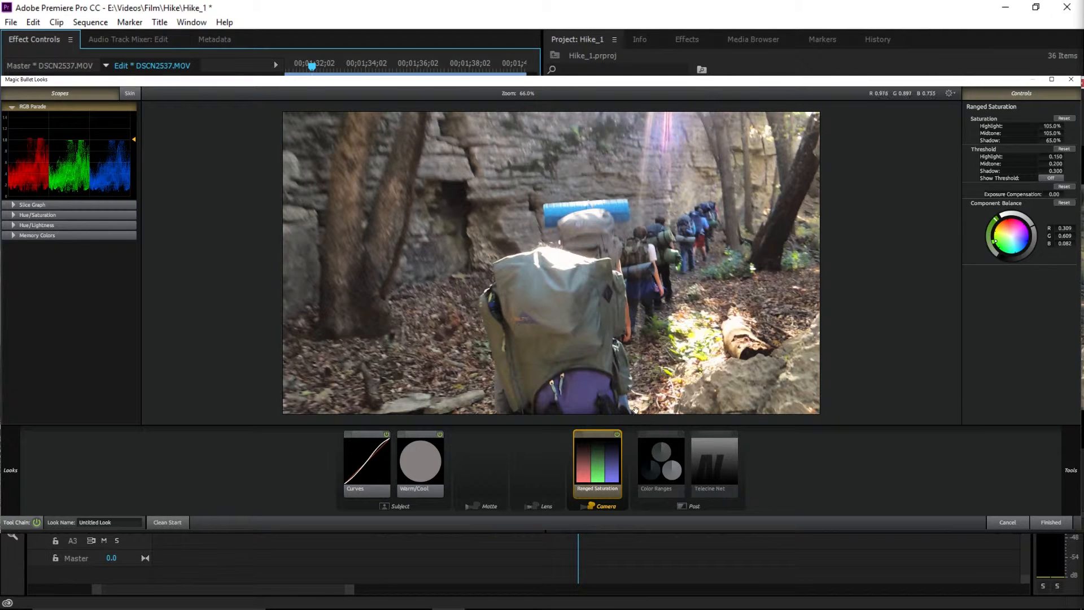
{"action": "left_click", "coordinate": [618, 435]}
{"action": "left_click", "coordinate": [618, 435]}
{"action": "left_click", "coordinate": [617, 435]}
{"action": "left_click", "coordinate": [617, 435]}
{"action": "left_click", "coordinate": [618, 435]}
{"action": "left_click", "coordinate": [618, 435]}
Select and re-enable Color Ranges on DSCN2537.MOV, comparing the frame with and without it and leaving it enabled.
{"action": "left_click", "coordinate": [669, 466]}
{"action": "left_click", "coordinate": [681, 434]}
{"action": "left_click", "coordinate": [681, 434]}
{"action": "left_click", "coordinate": [682, 435]}
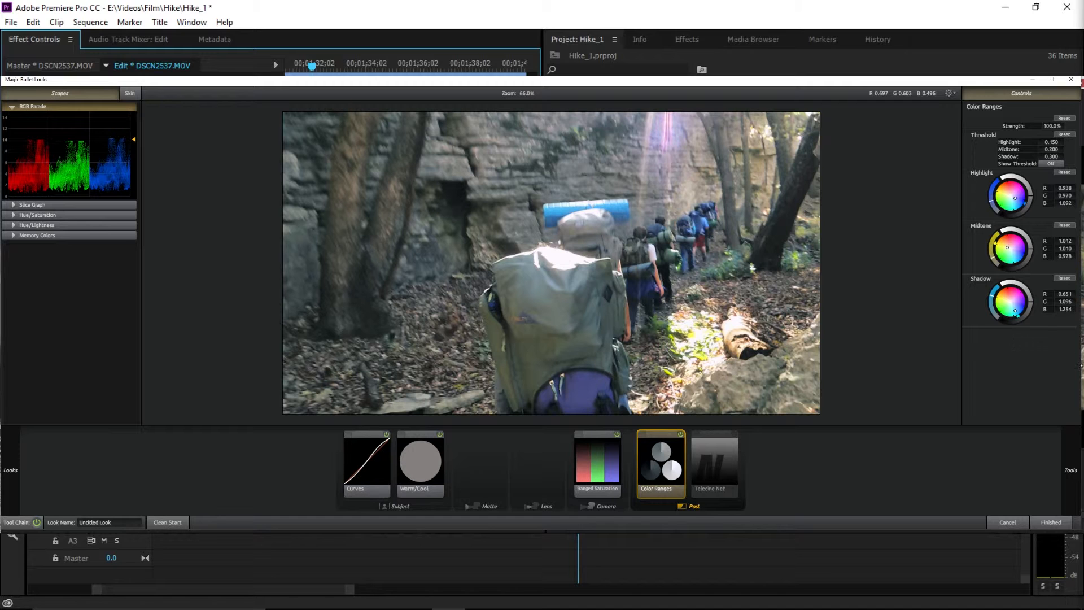
Re-enable Telecine Net on DSCN2537.MOV, compare the frame with and without it repeatedly, and apply the look with it enabled.
{"action": "left_click", "coordinate": [712, 441]}
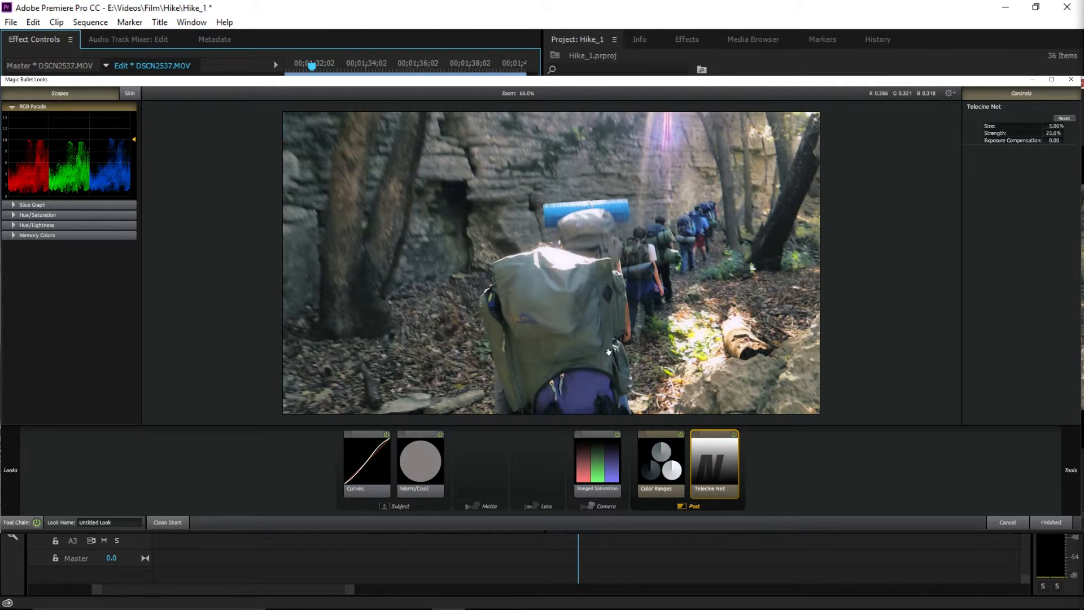
{"action": "left_click", "coordinate": [734, 434]}
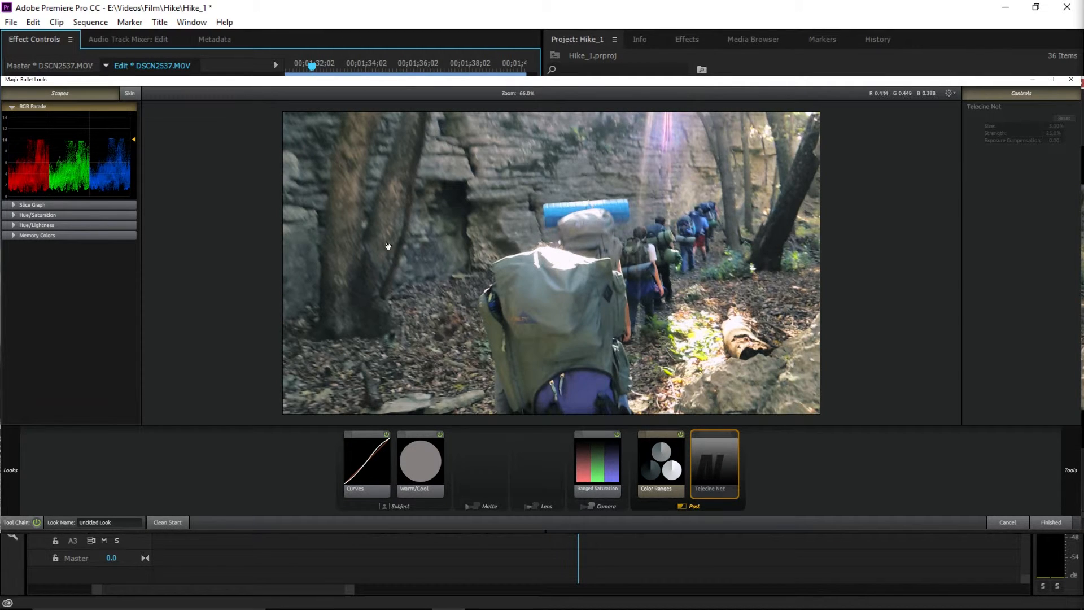
{"action": "left_click", "coordinate": [734, 434]}
{"action": "left_click", "coordinate": [734, 434]}
{"action": "left_click", "coordinate": [734, 434]}
{"action": "left_click", "coordinate": [734, 434]}
{"action": "left_click", "coordinate": [733, 434]}
{"action": "left_click", "coordinate": [734, 434]}
{"action": "left_click", "coordinate": [732, 434]}
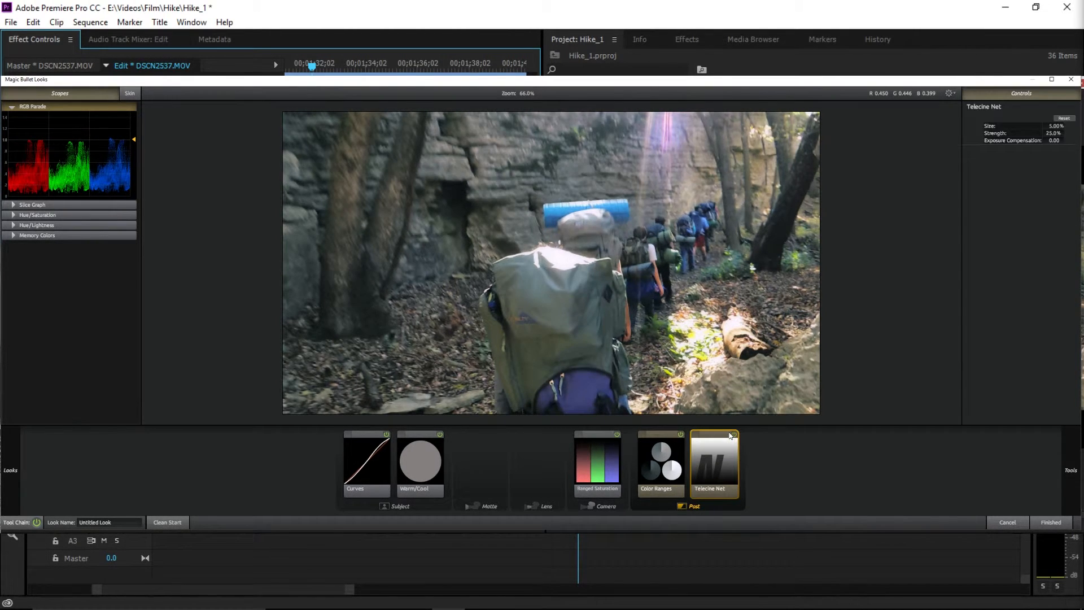
{"action": "left_click", "coordinate": [733, 434]}
{"action": "left_click", "coordinate": [733, 434]}
{"action": "left_click", "coordinate": [733, 434]}
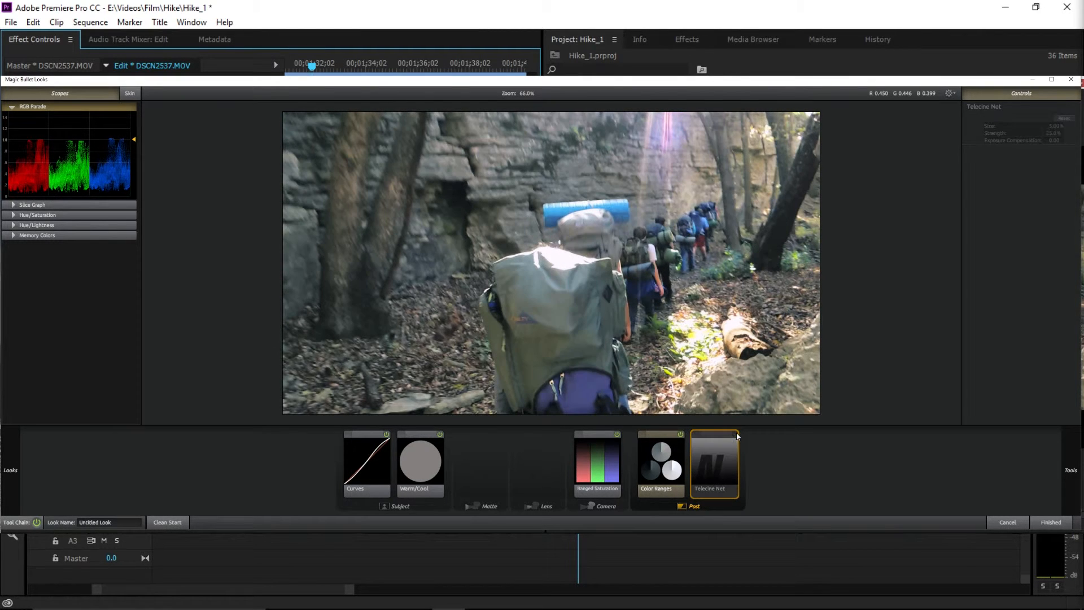
{"action": "left_click", "coordinate": [734, 434]}
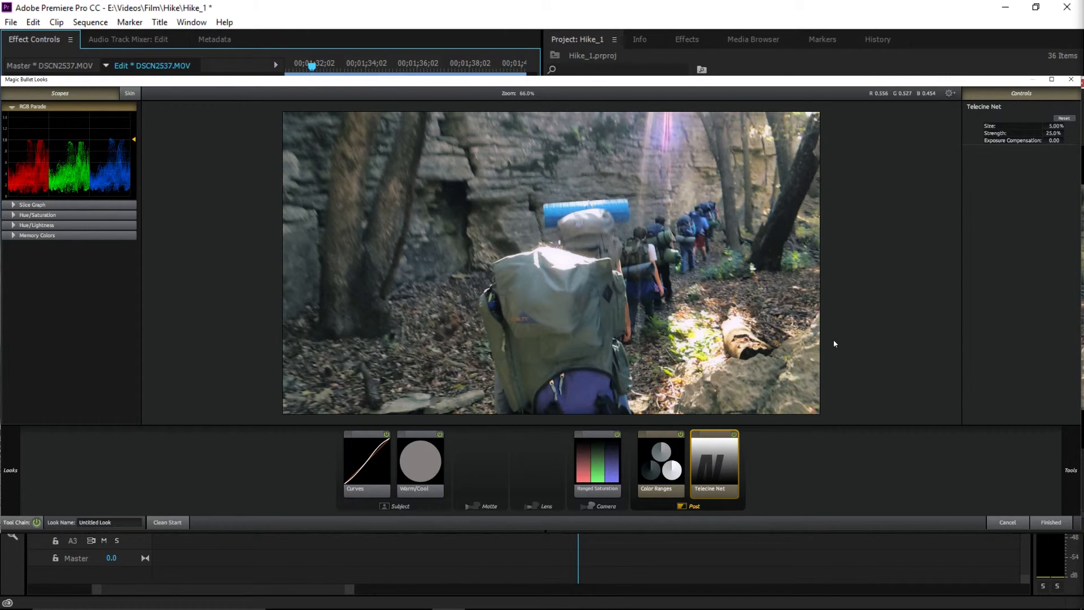
{"action": "left_click", "coordinate": [1044, 522]}
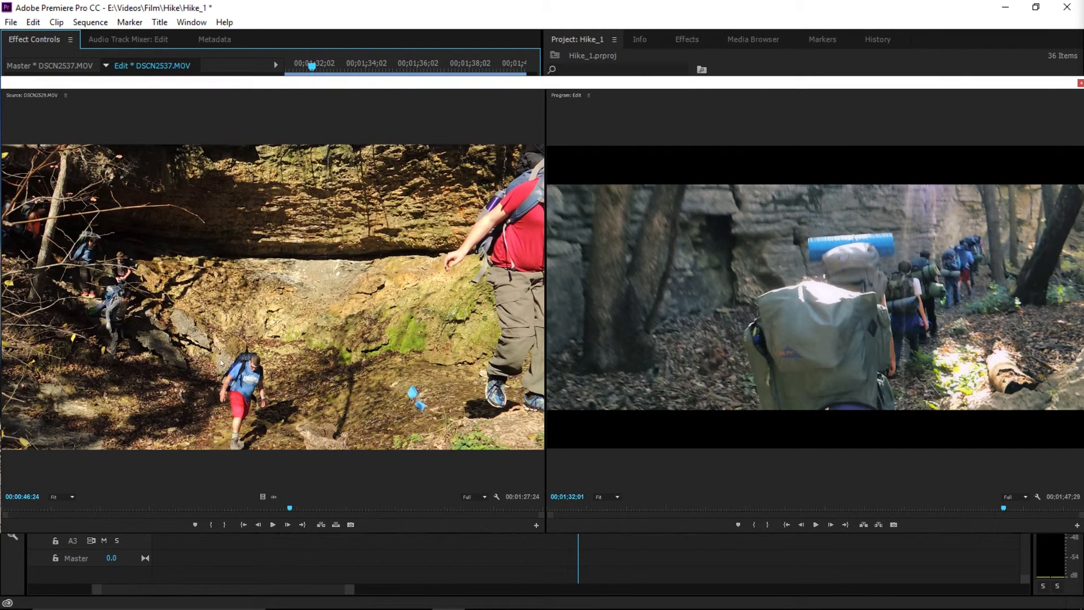
{"action": "left_click", "coordinate": [813, 192]}
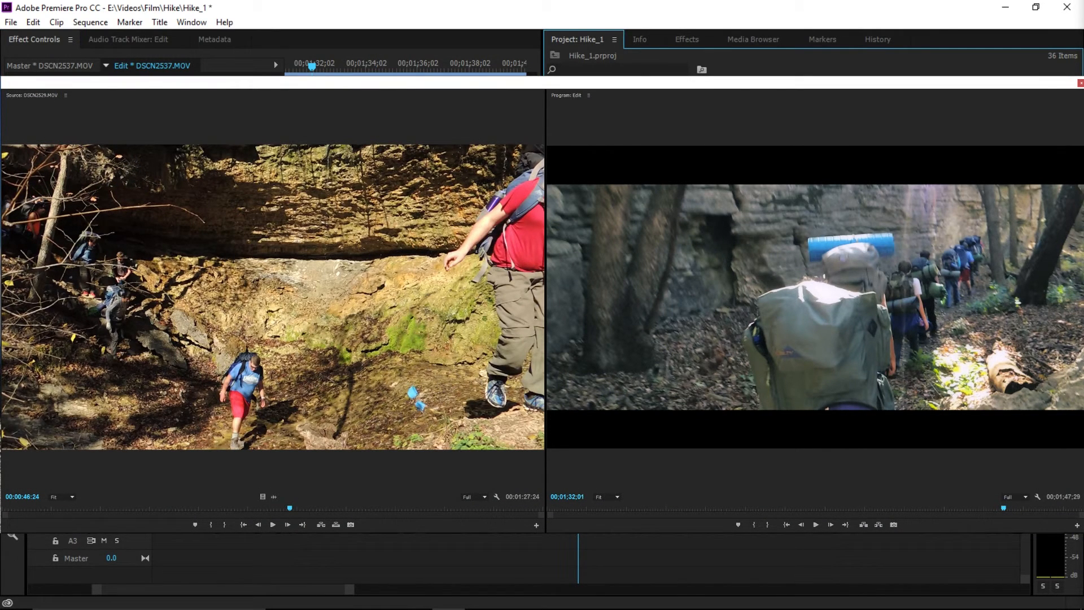